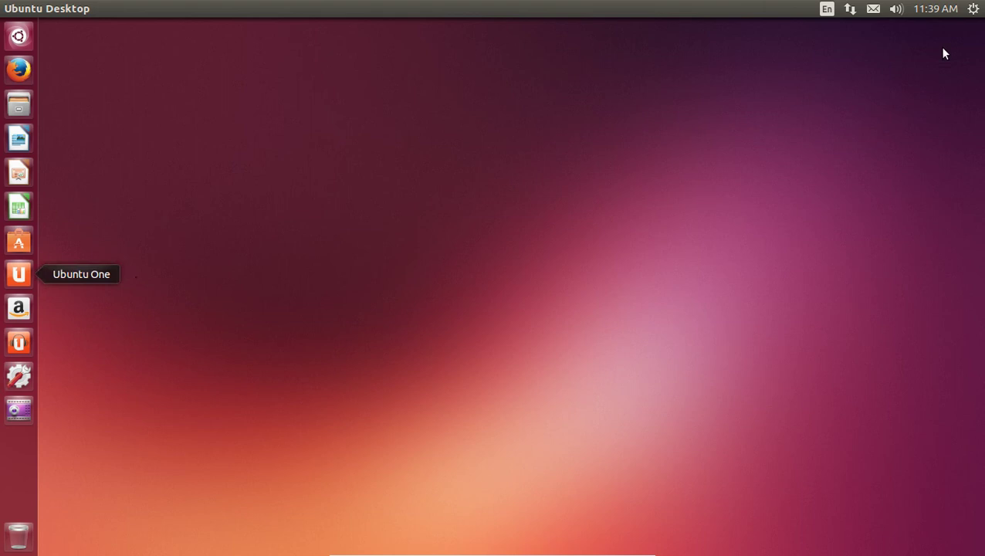
Step: View the session options for locking, logging out and shutting down, and check the clock's calendar
left_click(973, 9)
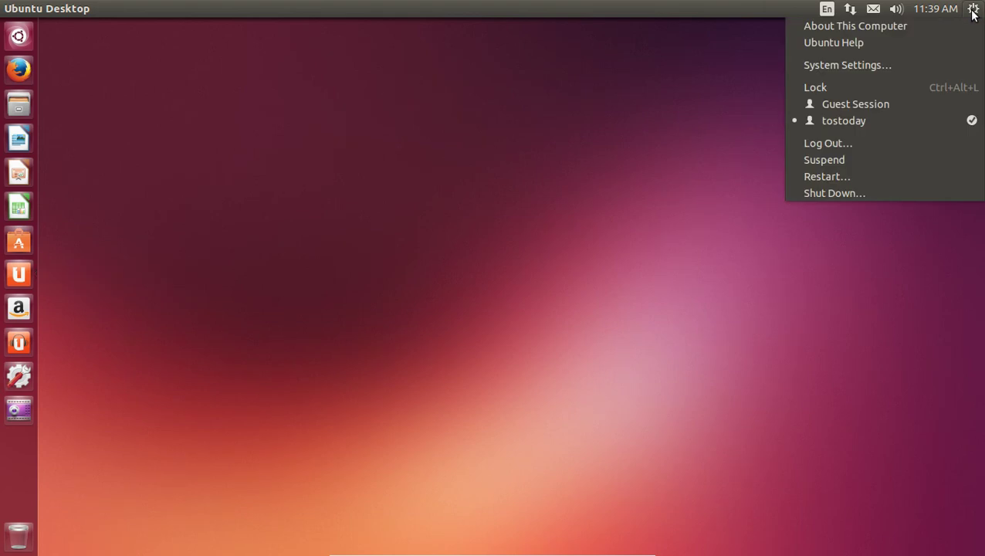
left_click(699, 92)
left_click(929, 8)
left_click(928, 8)
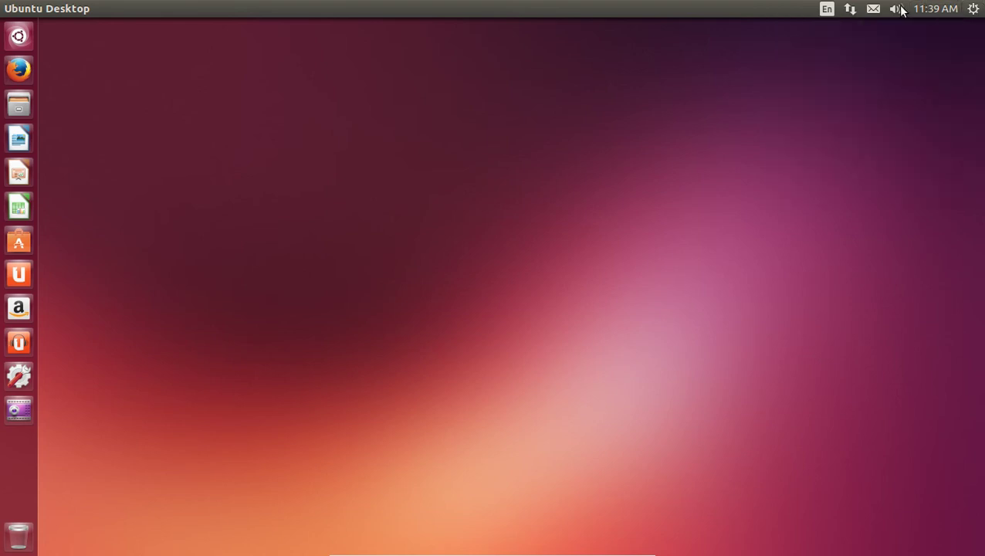
Step: Launch the Rhythmbox music player from the system's sound controls and close its window again
left_click(900, 8)
left_click(870, 66)
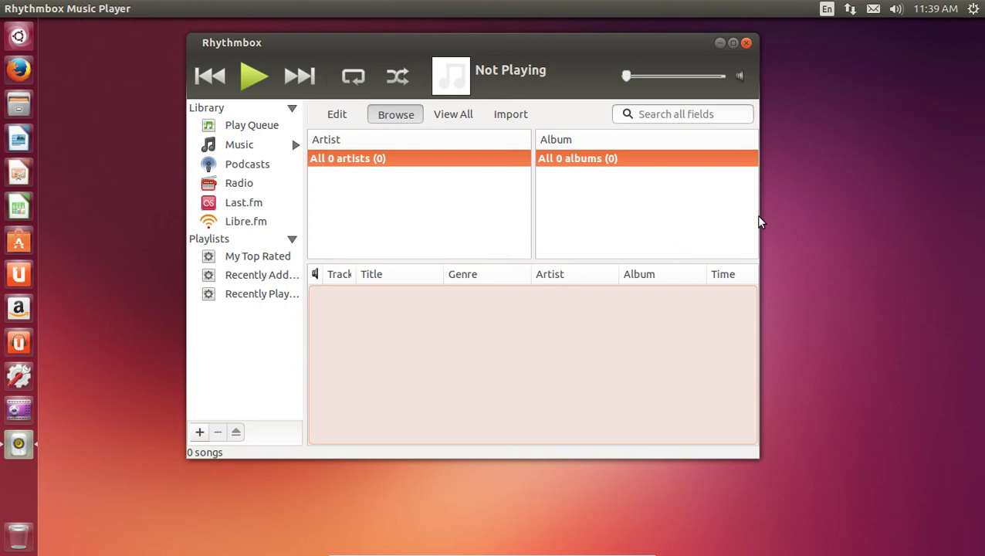
left_click(747, 44)
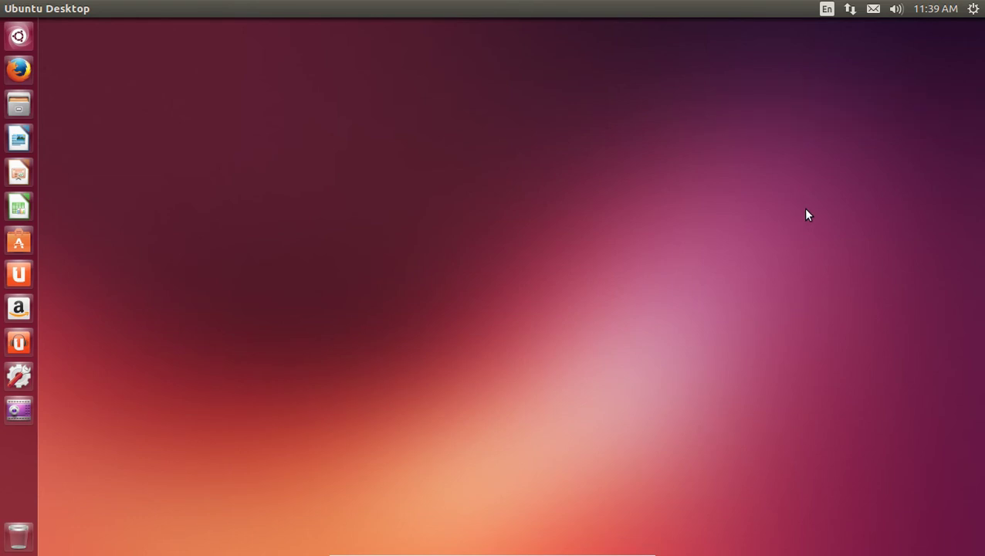
Step: Examine the options offered by the mail, network and keyboard layout indicators
left_click(873, 10)
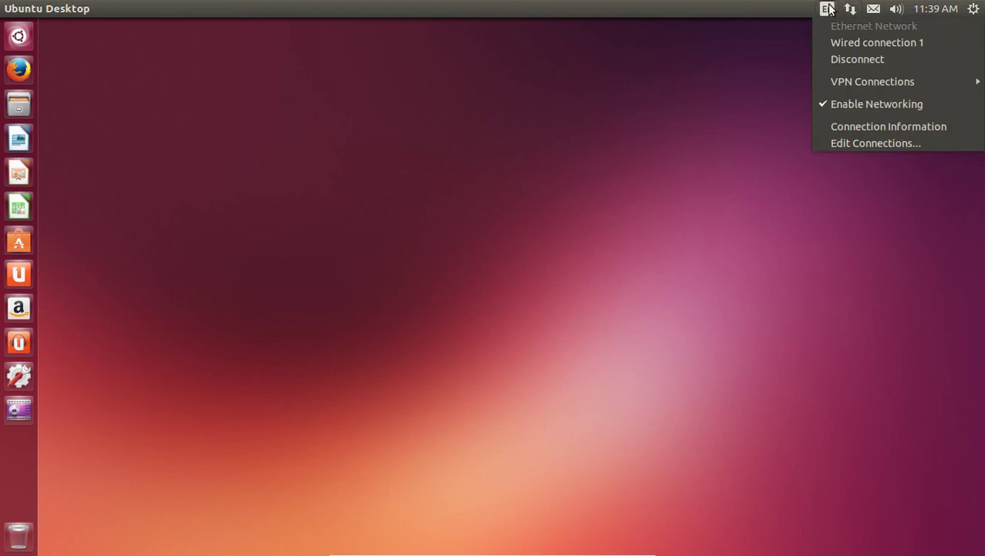
mouse_move(829, 9)
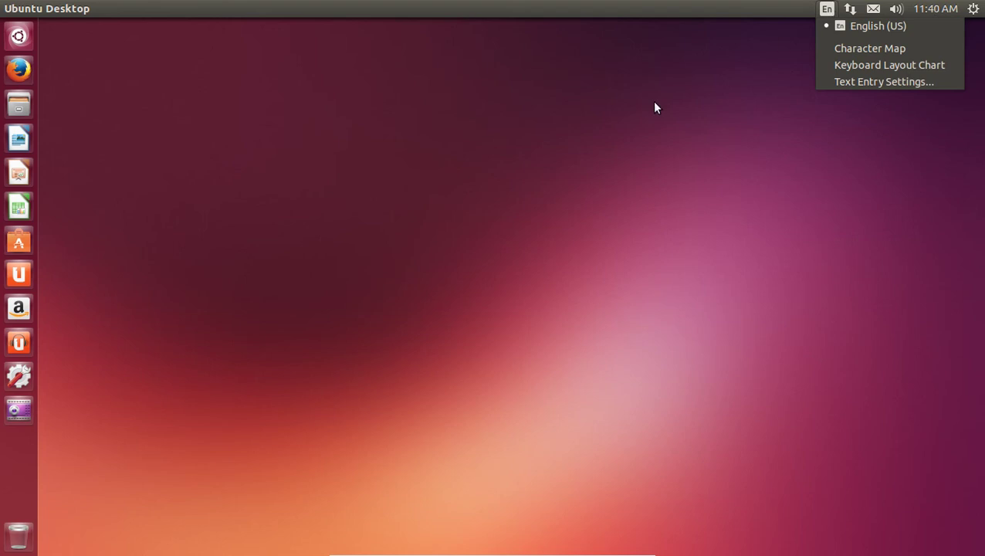
left_click(519, 124)
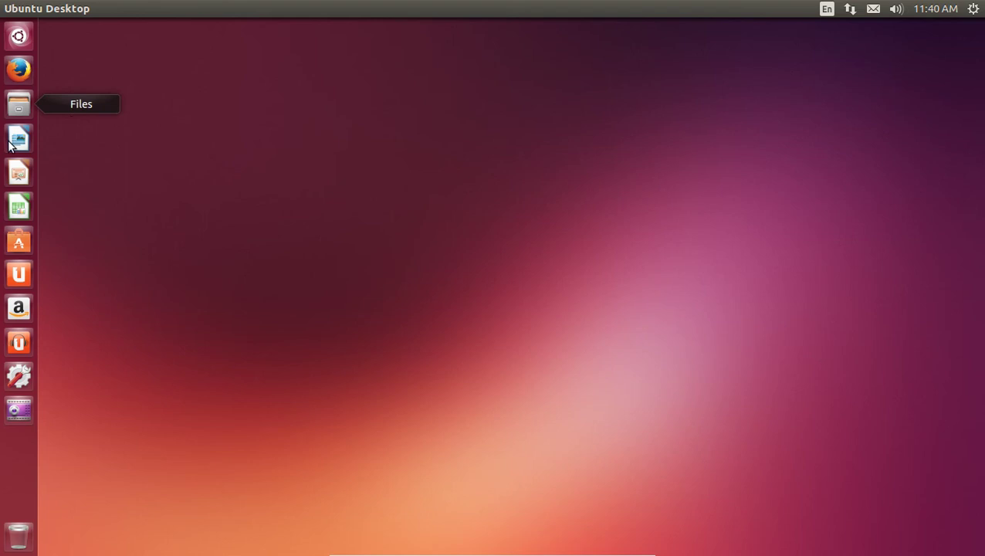
Step: Open the home folder in the Files application, show its contents as a list and close the window
left_click(14, 244)
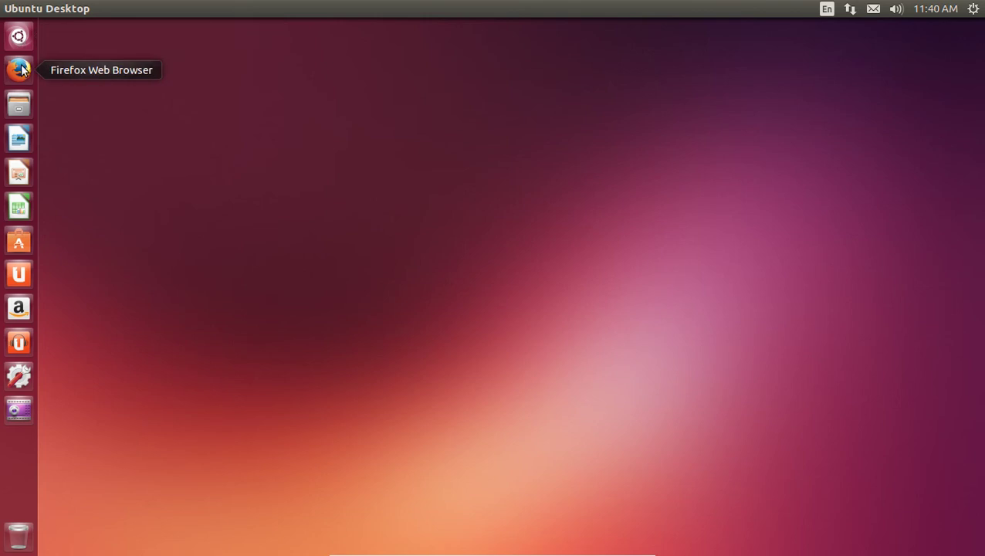
left_click(20, 103)
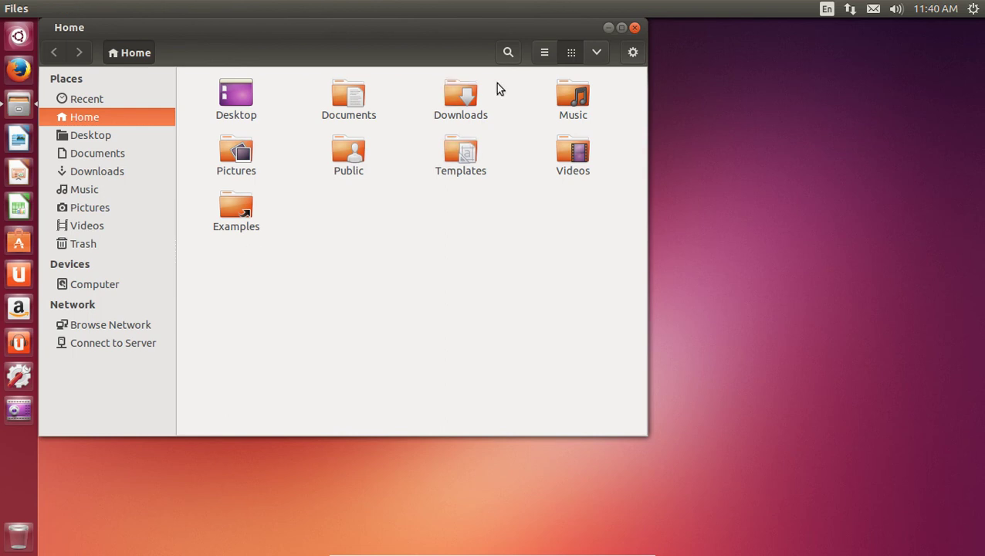
left_click(542, 54)
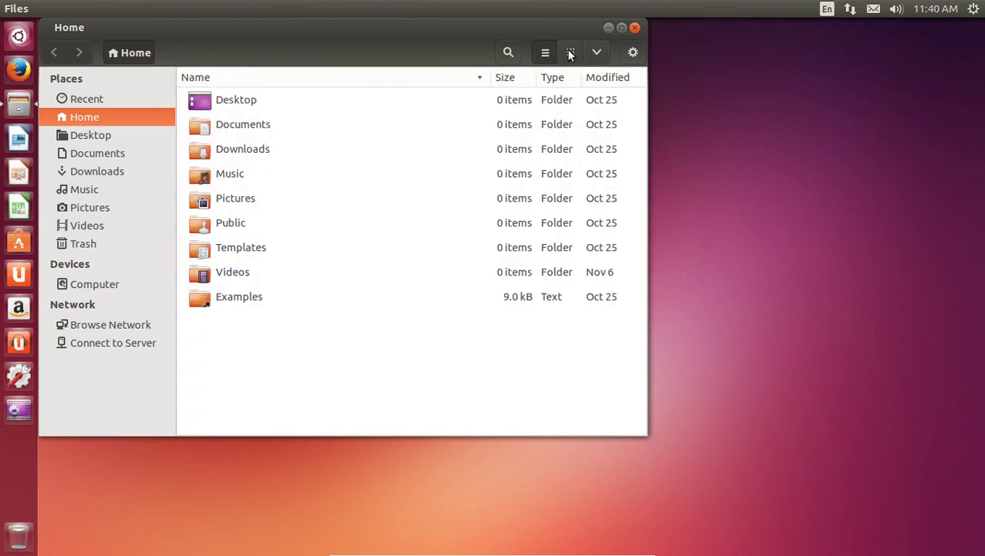
left_click(635, 28)
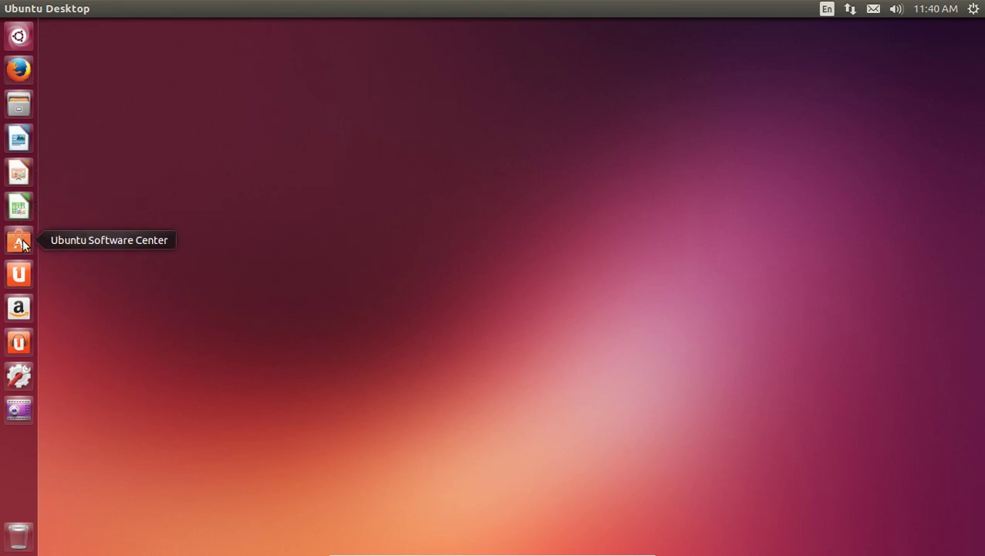
Step: Open System Settings to view the available personal, hardware and system categories, and close it again
left_click(19, 375)
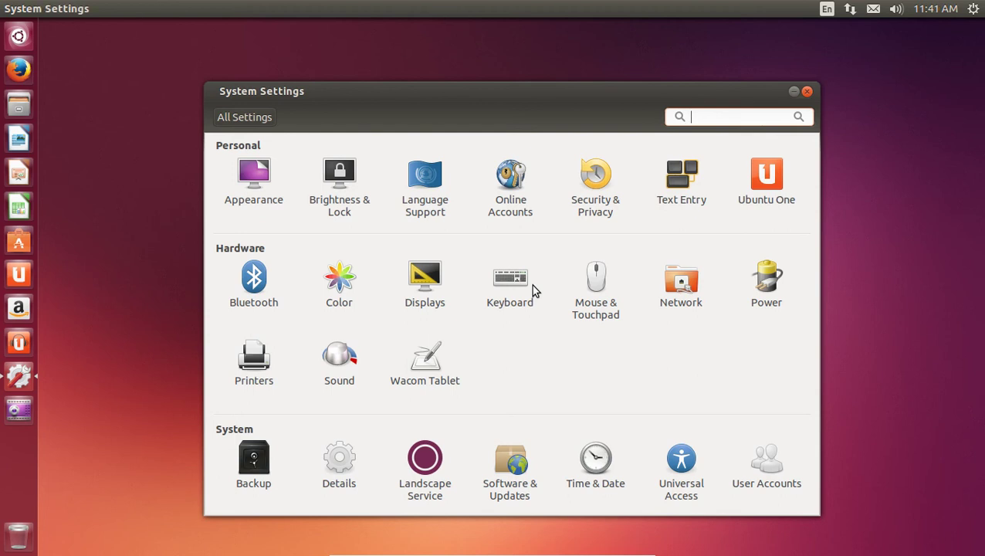
left_click(807, 92)
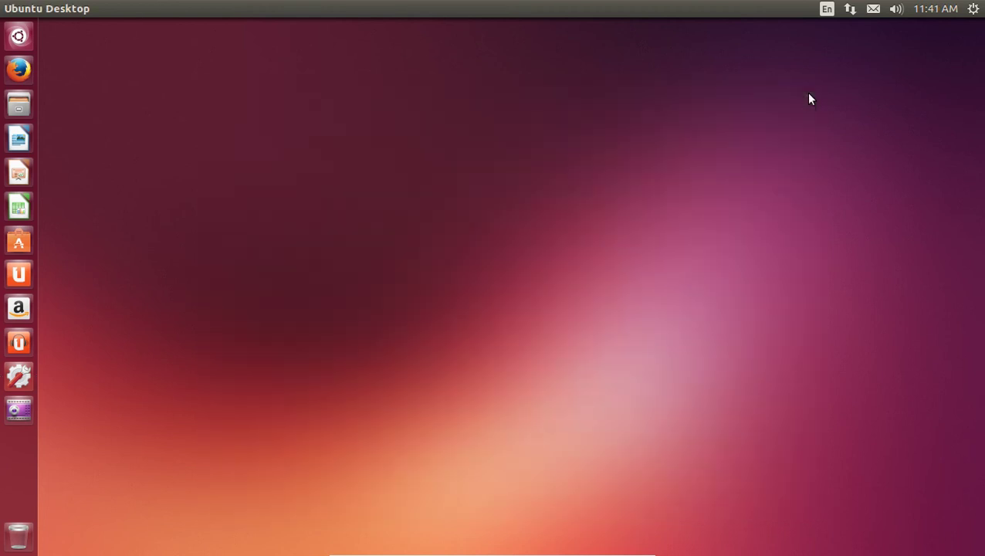
Step: Open the Appearance settings for changing the desktop background
right_click(464, 173)
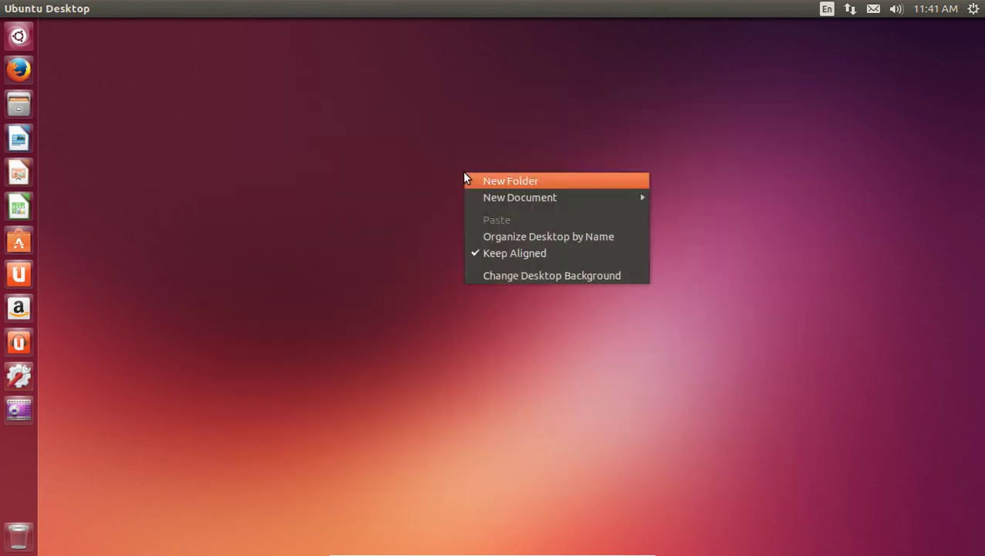
left_click(512, 276)
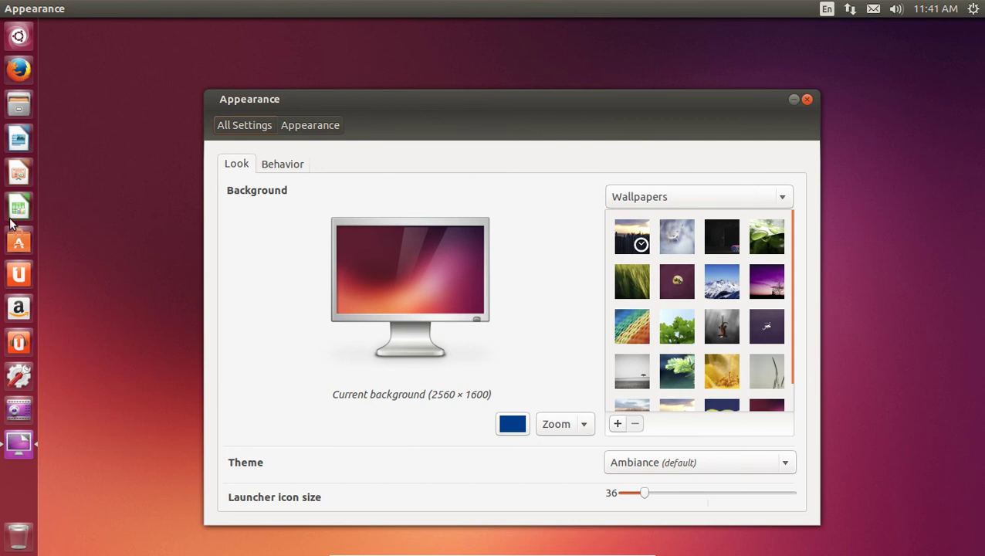
Step: Try a launcher icon size of 51 and return it to 36
left_click_drag(649, 494, 667, 495)
left_click_drag(728, 499, 723, 498)
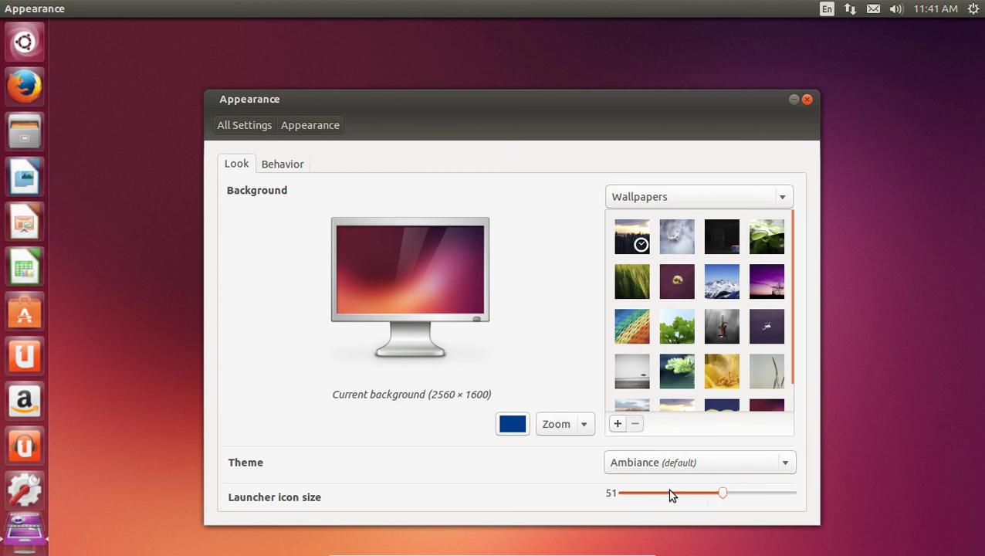
left_click_drag(670, 495, 646, 496)
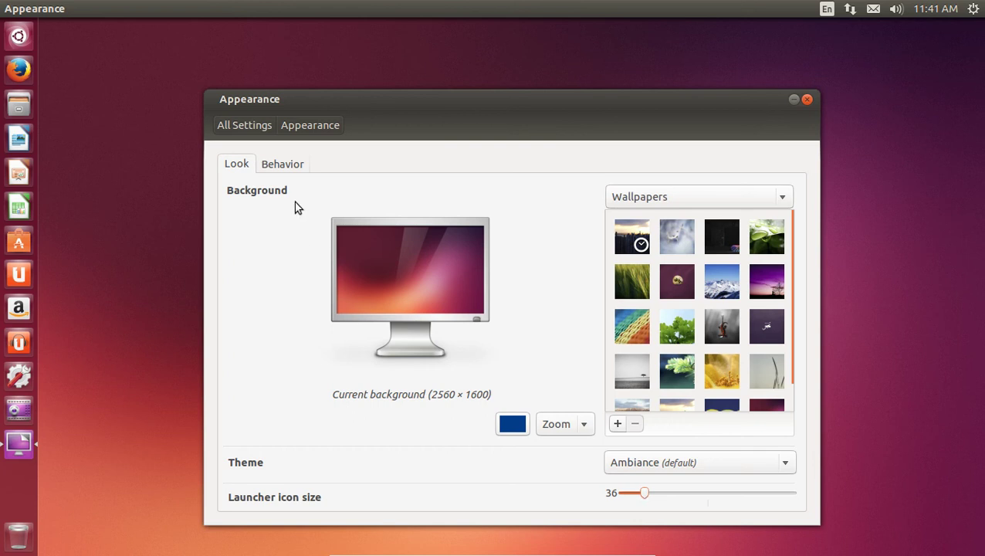
Step: Enable workspaces in the Appearance behavior settings and close the window
left_click(290, 166)
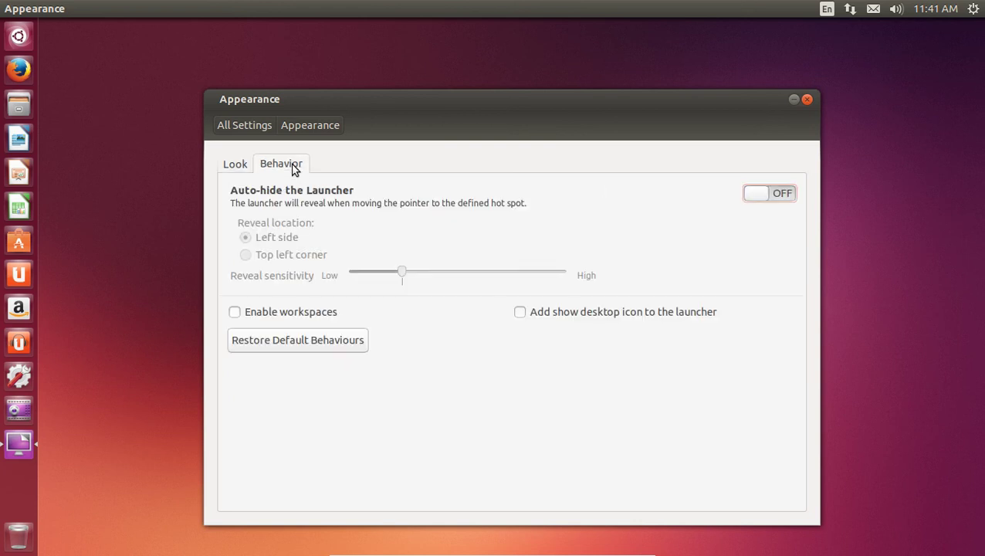
left_click(238, 312)
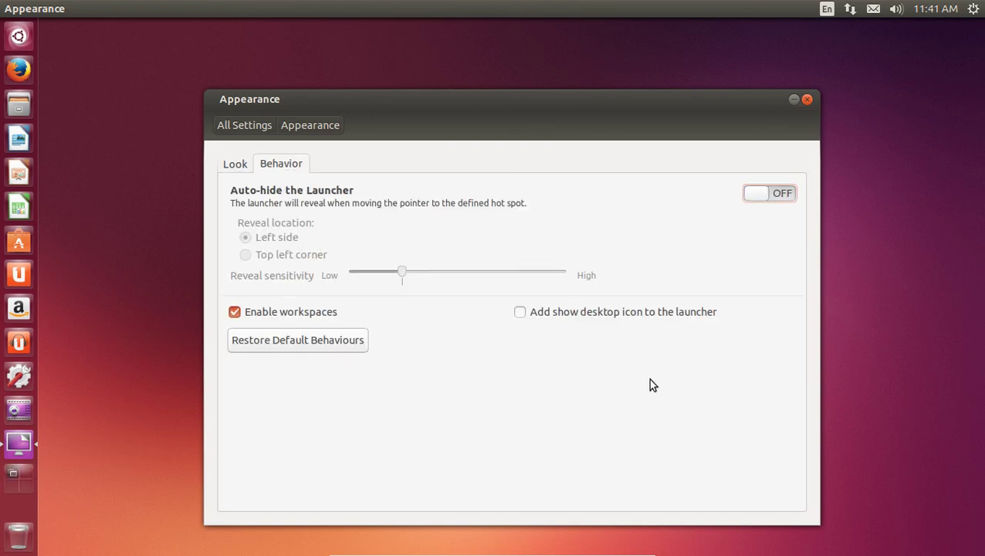
left_click(807, 100)
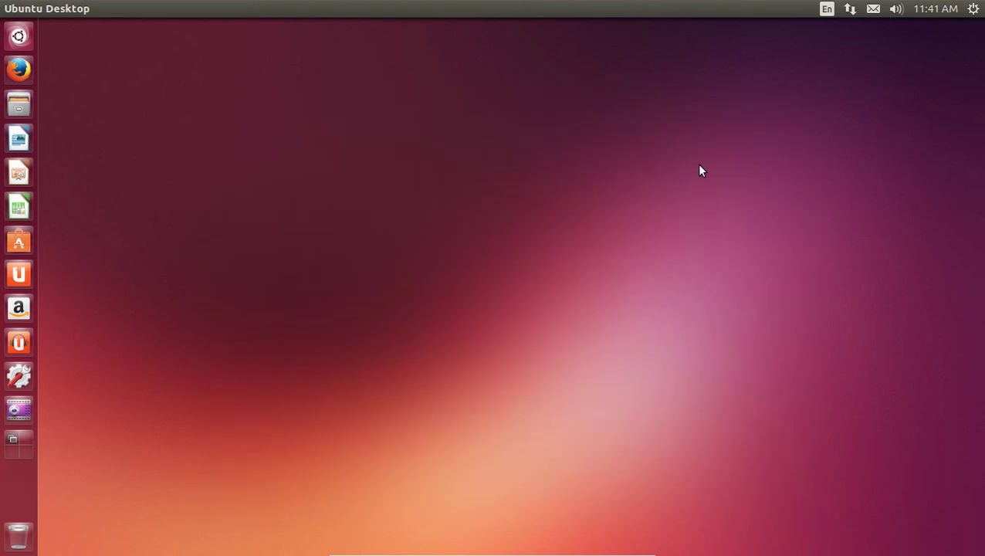
Step: Show the overview of all workspaces and return to the first one
left_click(19, 441)
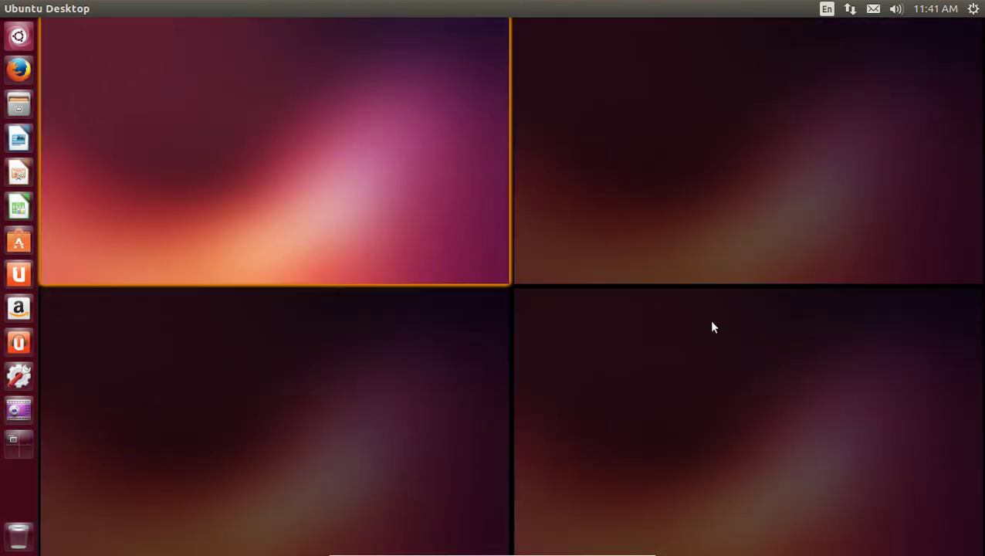
left_click(28, 445)
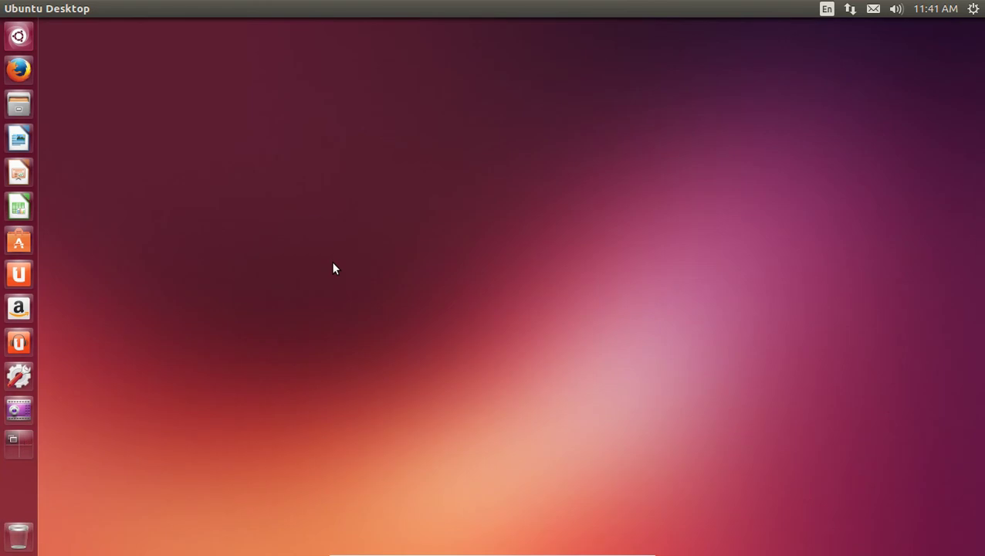
Step: Search the Dash for "music", view the results and the available result filters, and close the Dash
left_click(26, 43)
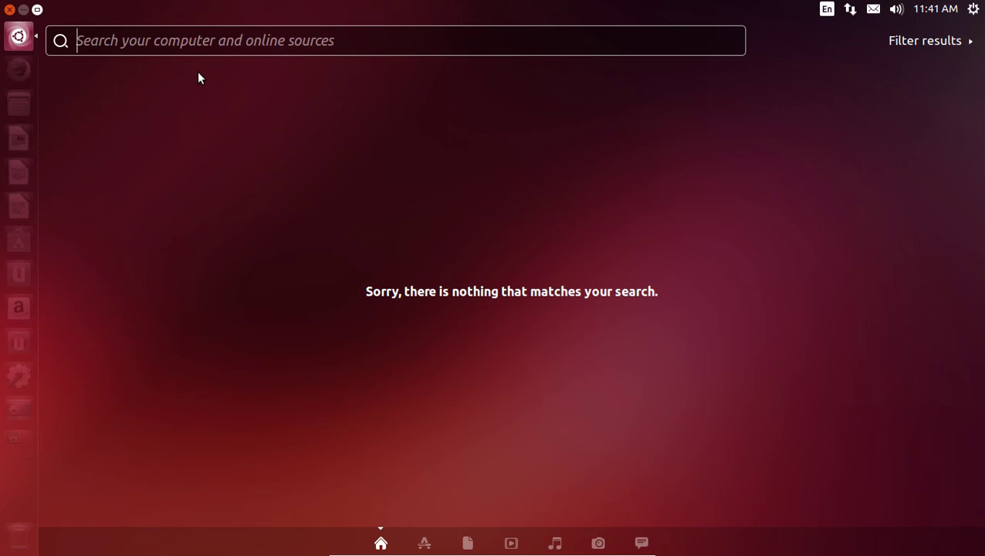
type("music")
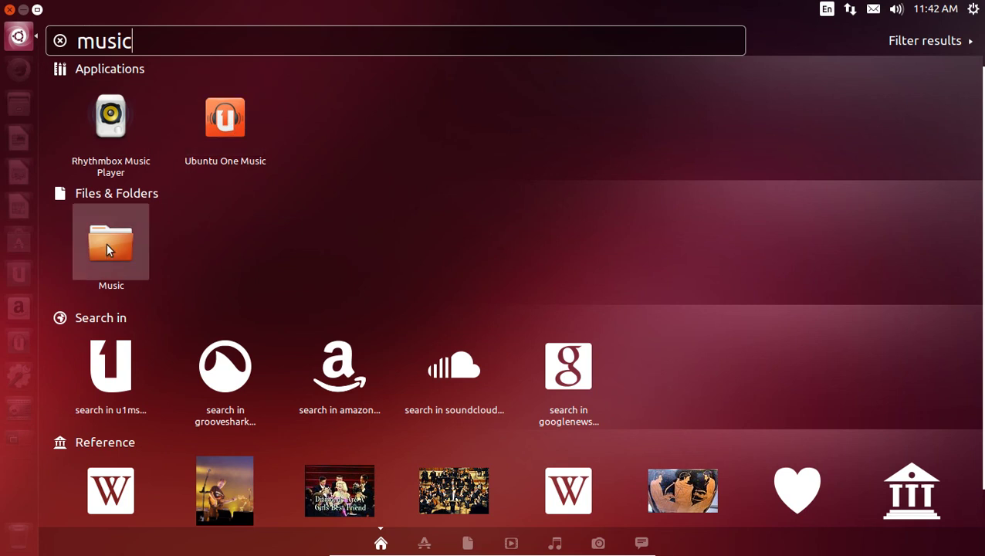
scroll(264, 378, "down", 1)
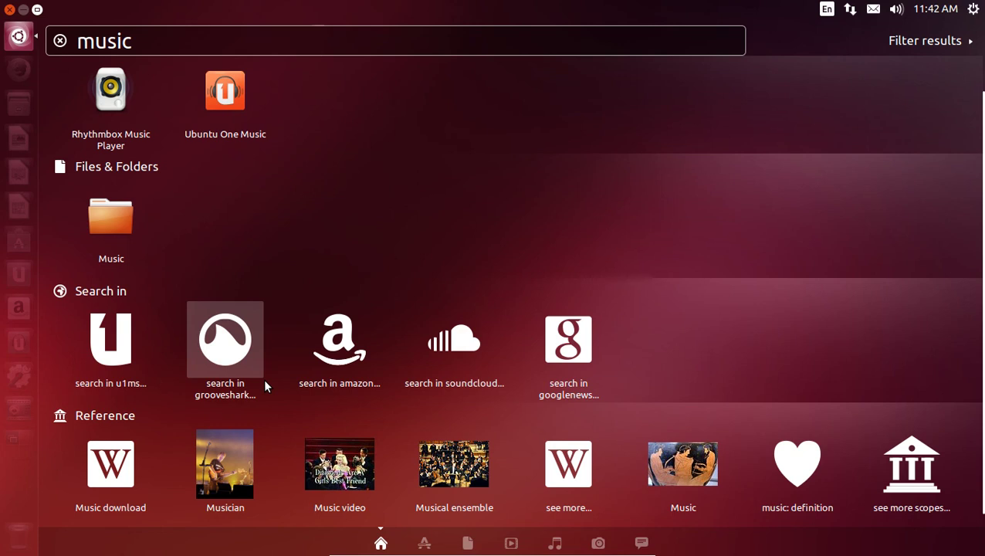
left_click(925, 43)
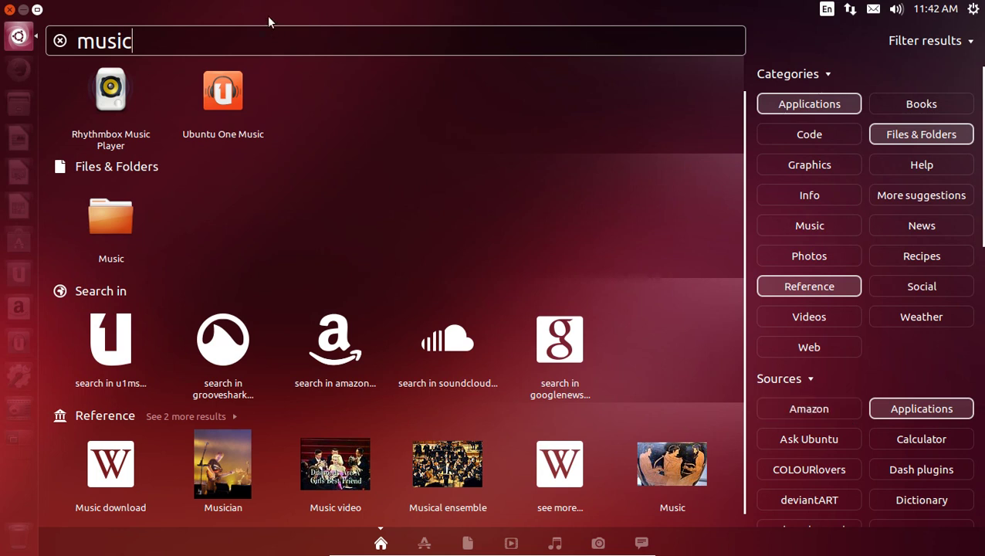
left_click(10, 9)
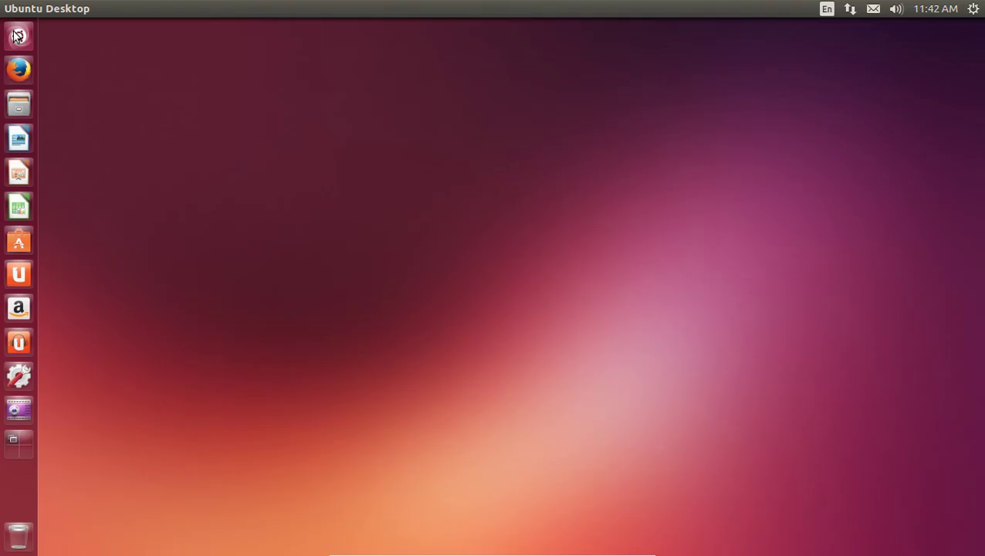
Step: Replace the Dash search with "pri" and open the Security & Privacy settings from the results
left_click(19, 37)
key("BackSpace")
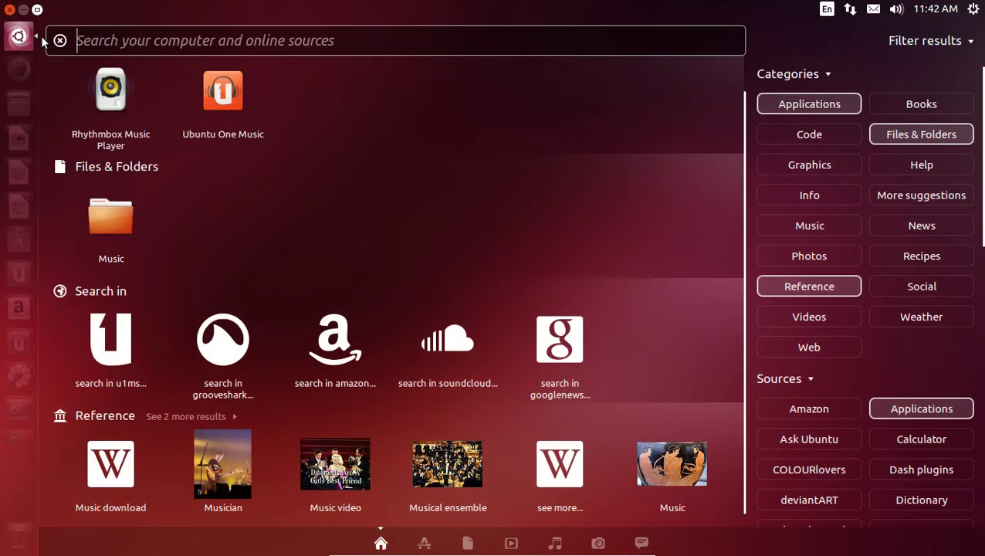
type("pri")
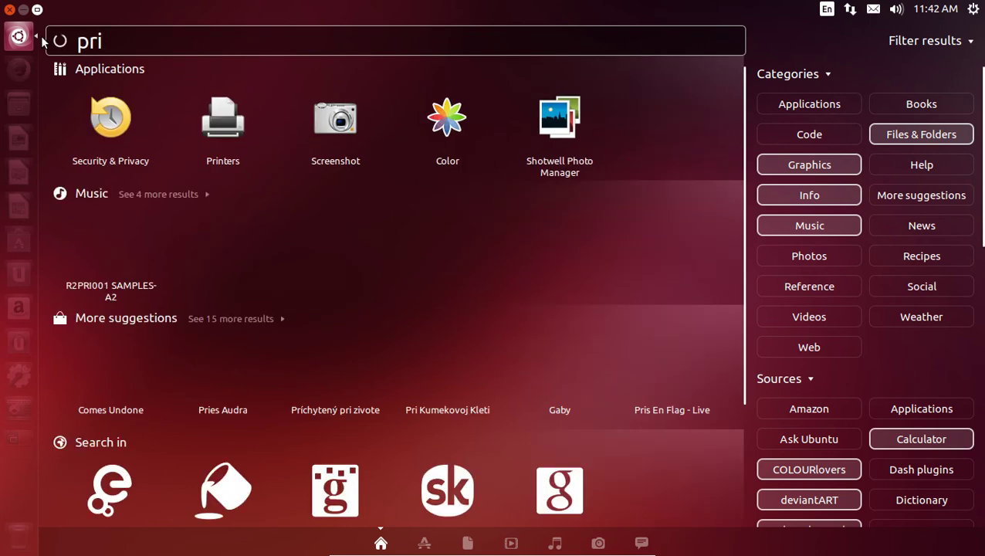
left_click(107, 119)
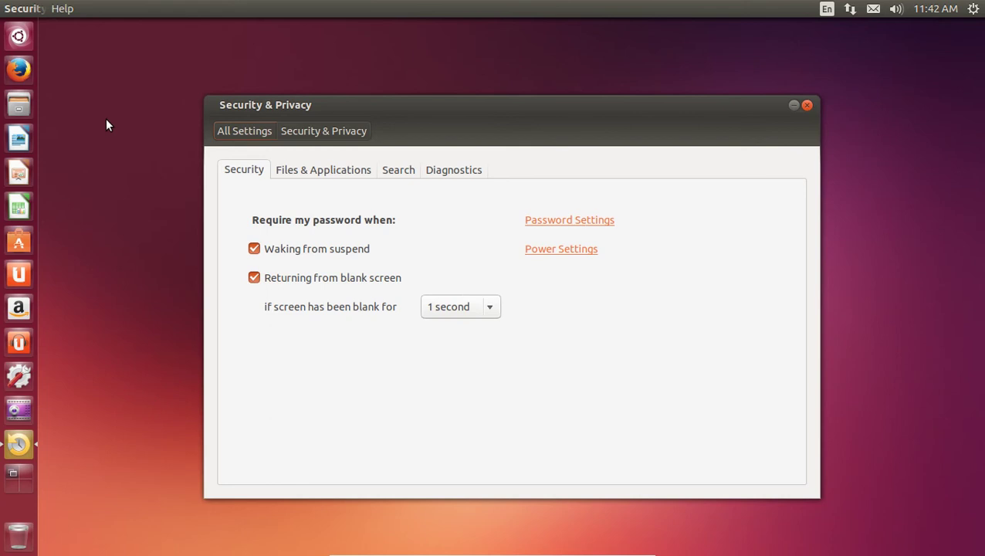
Step: Turn off including online search results when searching in the Dash, and close the Security & Privacy settings
left_click(398, 172)
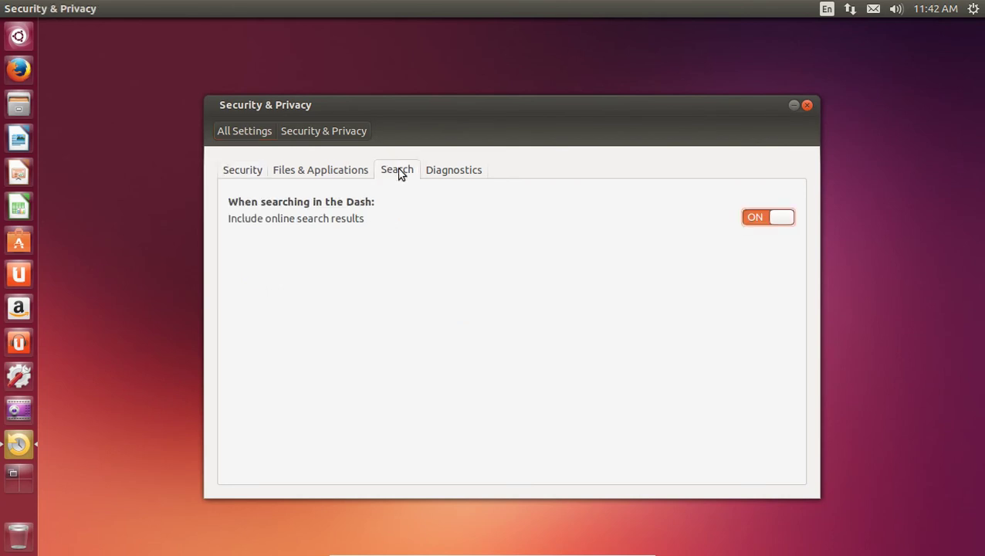
left_click(759, 218)
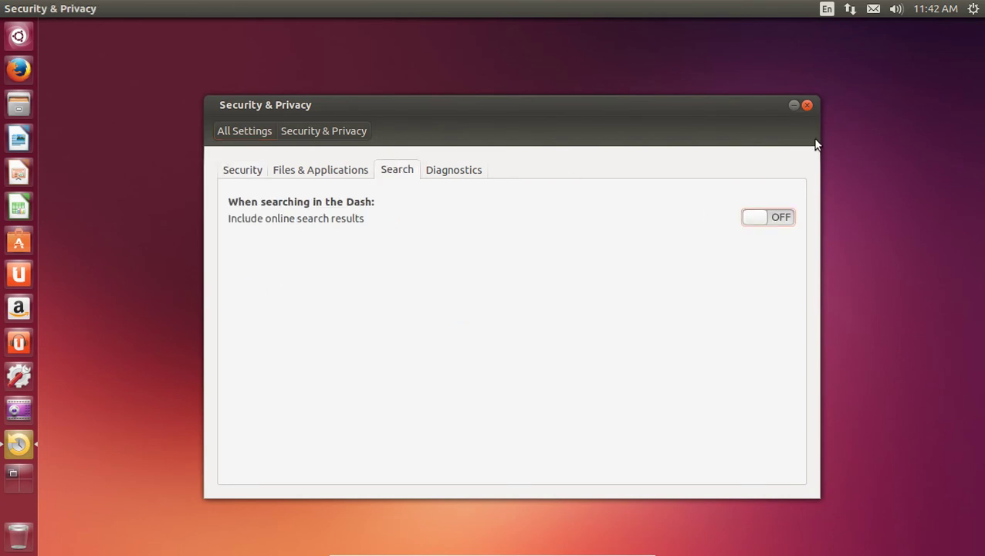
left_click(807, 105)
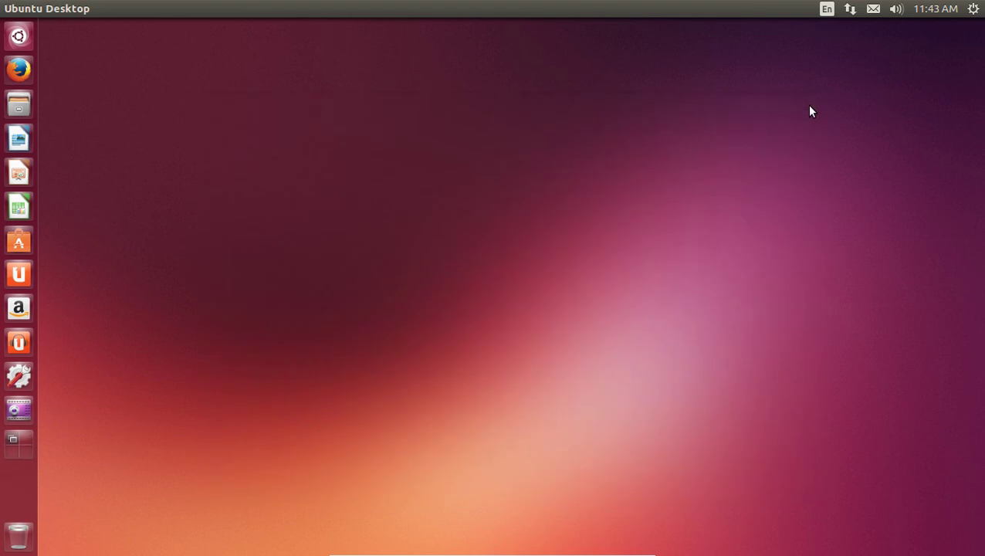
Step: Clear the previous Dash search, collapse the result filters, and search for "music"
left_click(19, 36)
key("BackSpace")
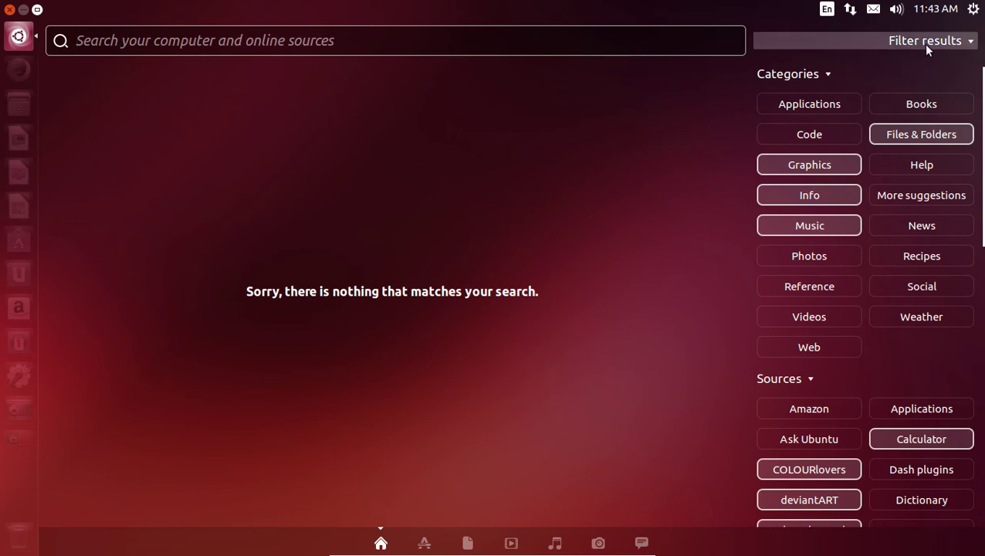
left_click(923, 44)
left_click(942, 44)
left_click(942, 44)
left_click(369, 42)
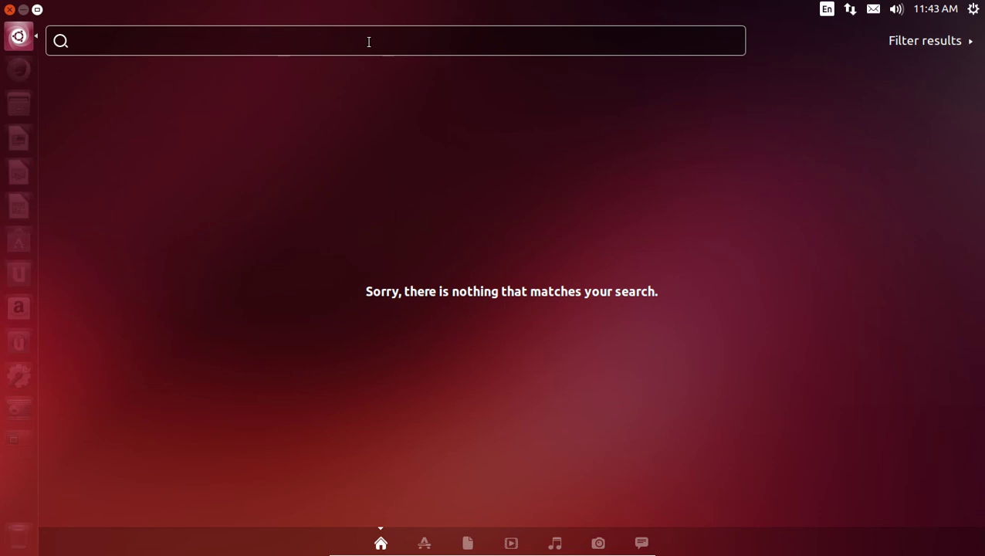
type("music")
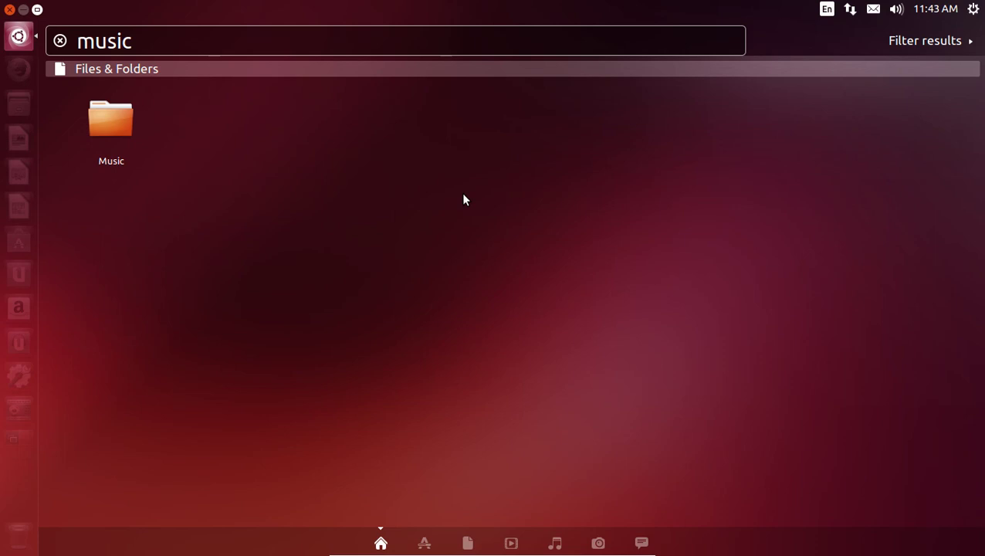
Step: Preview the Music folder from the search results, open it from the preview, and close its window
right_click(125, 118)
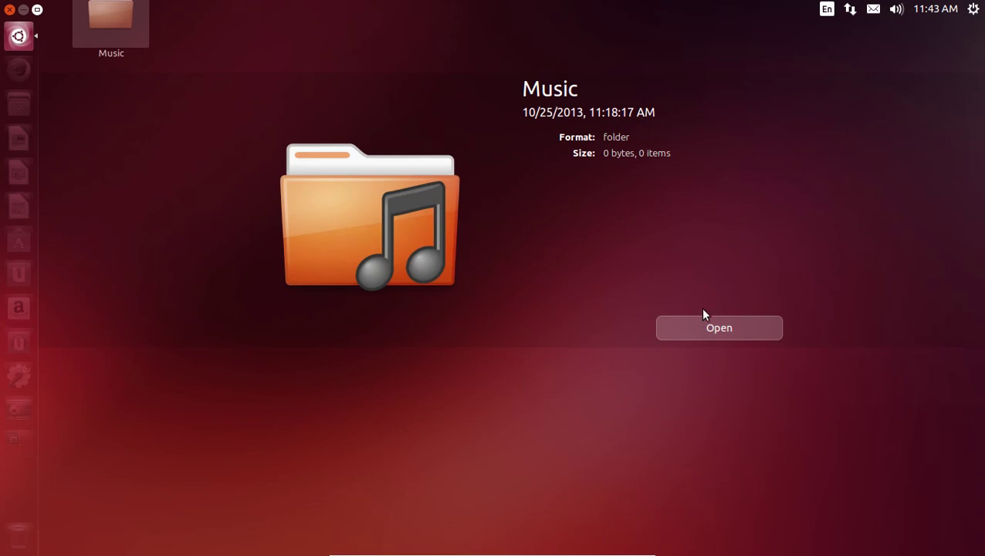
left_click(699, 331)
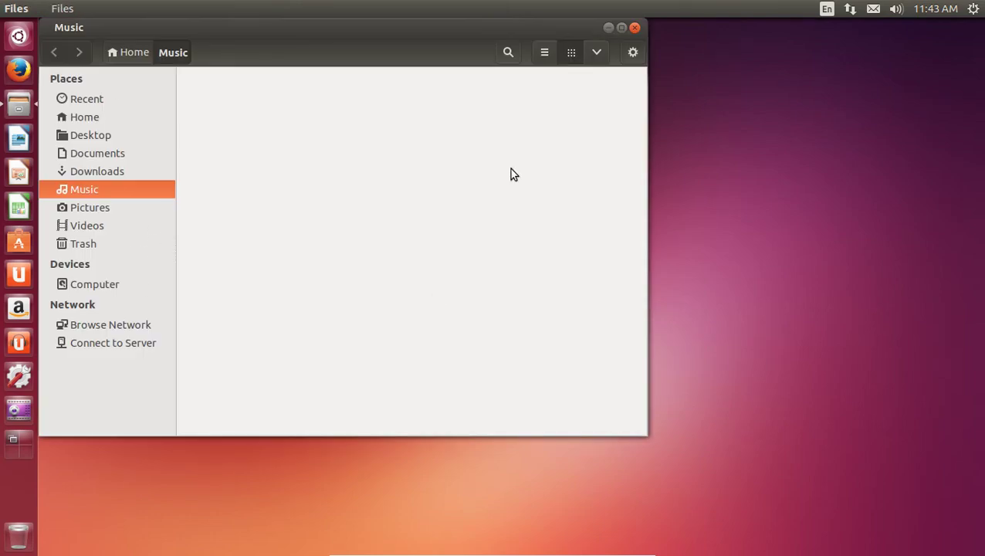
left_click(635, 28)
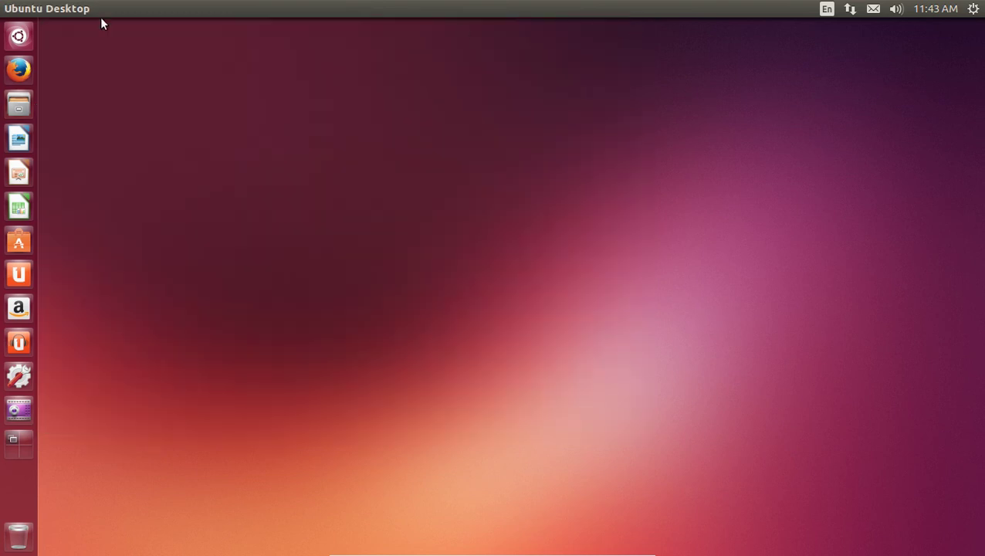
Step: Clear the Dash search, view the applications, files, videos, music, photos and social lenses in turn, and close the Dash
left_click(19, 36)
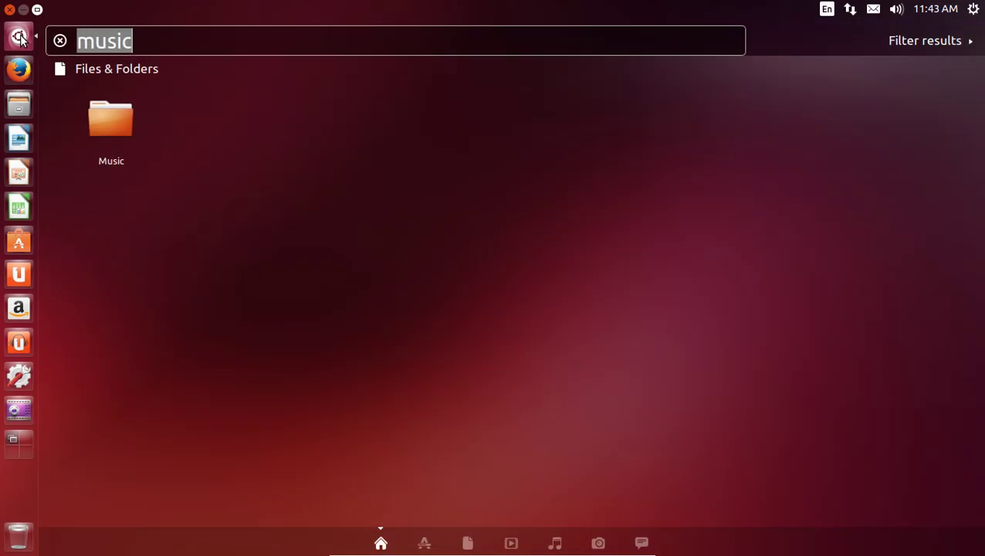
key("BackSpace")
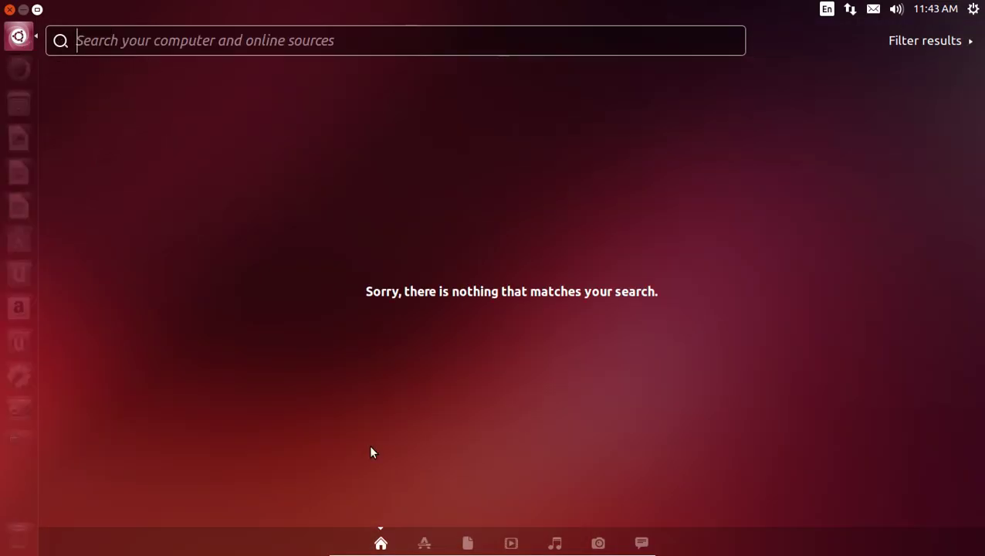
left_click(423, 544)
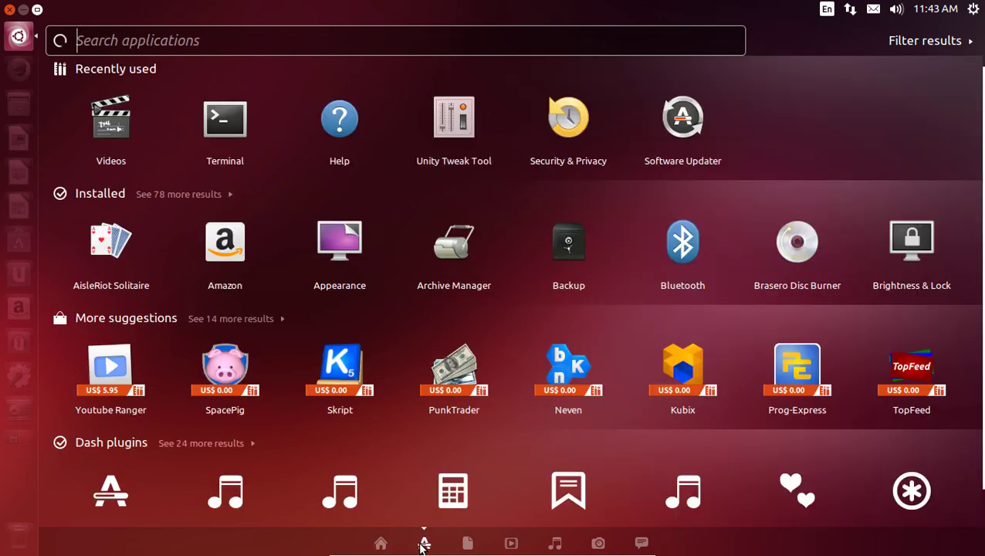
left_click(469, 545)
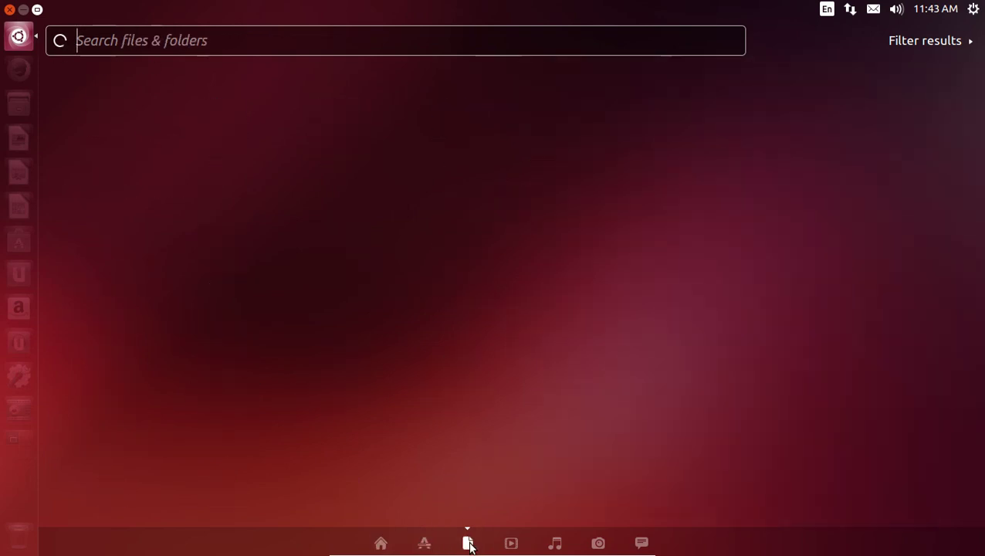
left_click(510, 544)
left_click(554, 544)
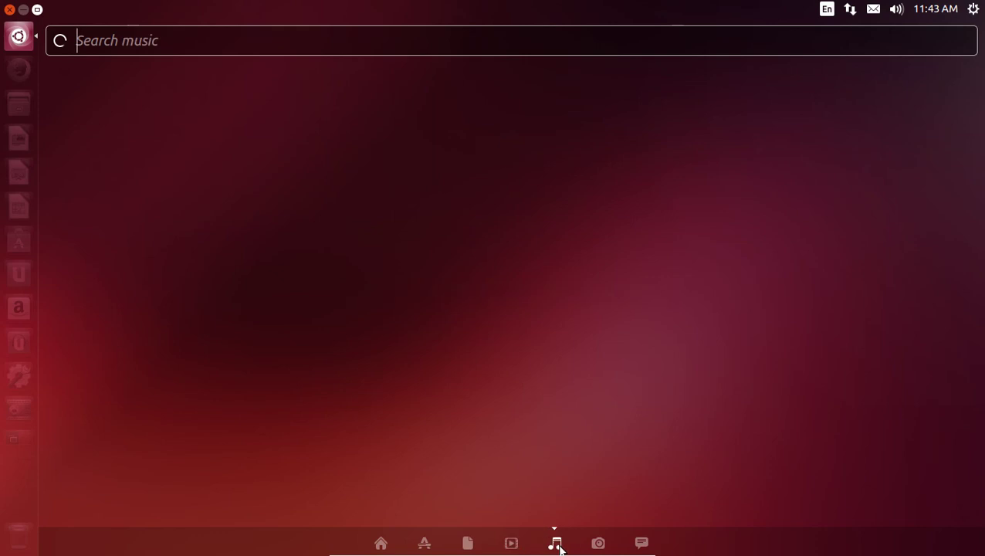
left_click(599, 544)
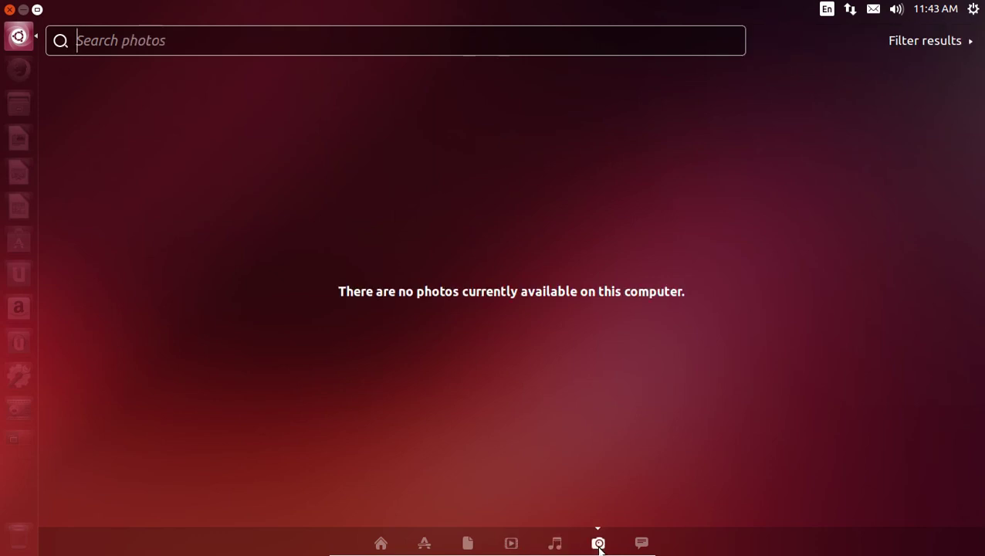
left_click(640, 544)
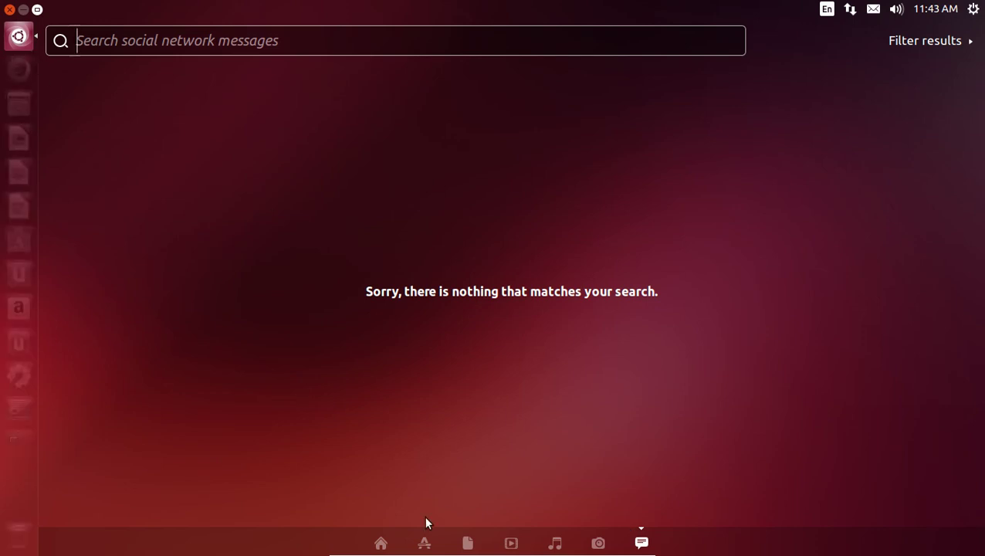
left_click(380, 543)
left_click(19, 37)
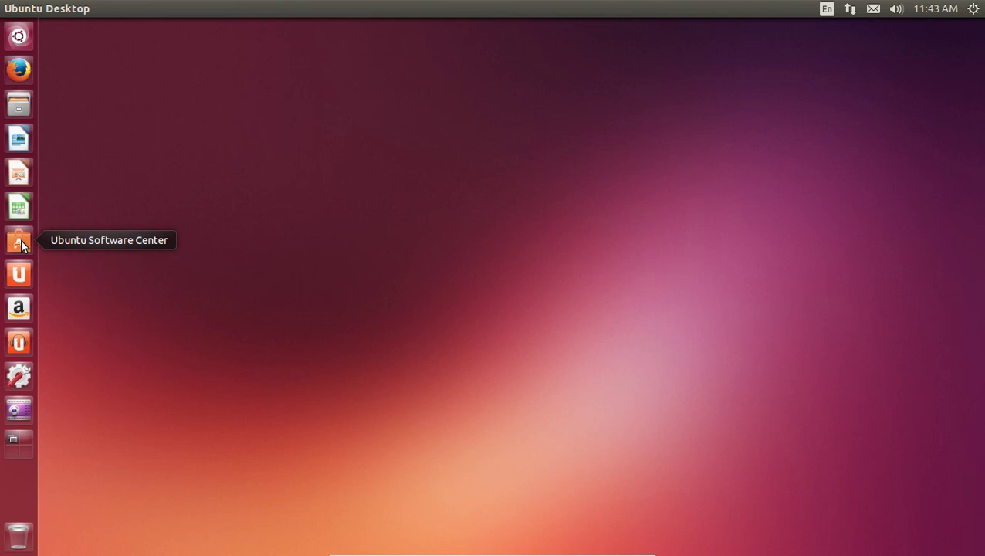
Step: Open Ubuntu Software Center, search for "vlc", and select VLC media player in the results
left_click(20, 243)
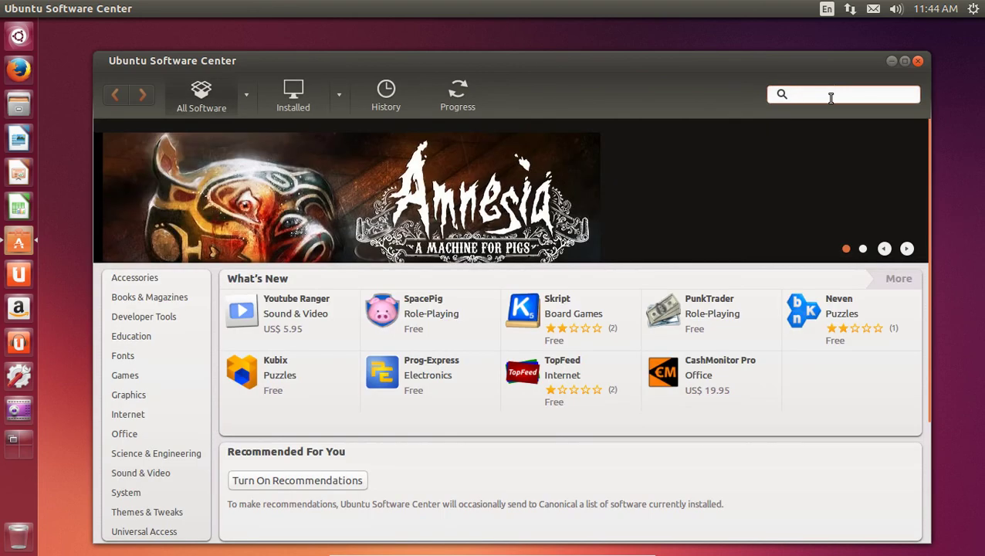
type("vlc")
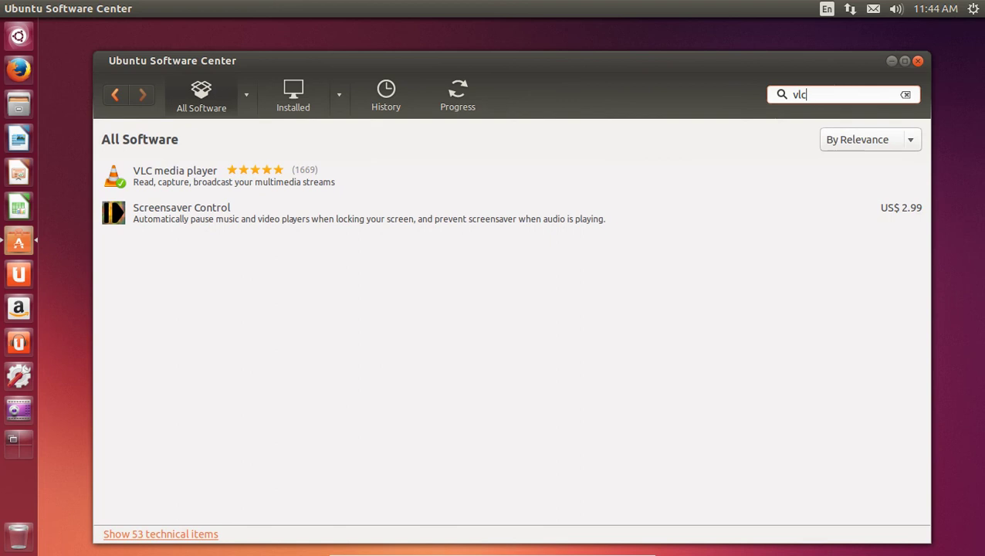
left_click(243, 178)
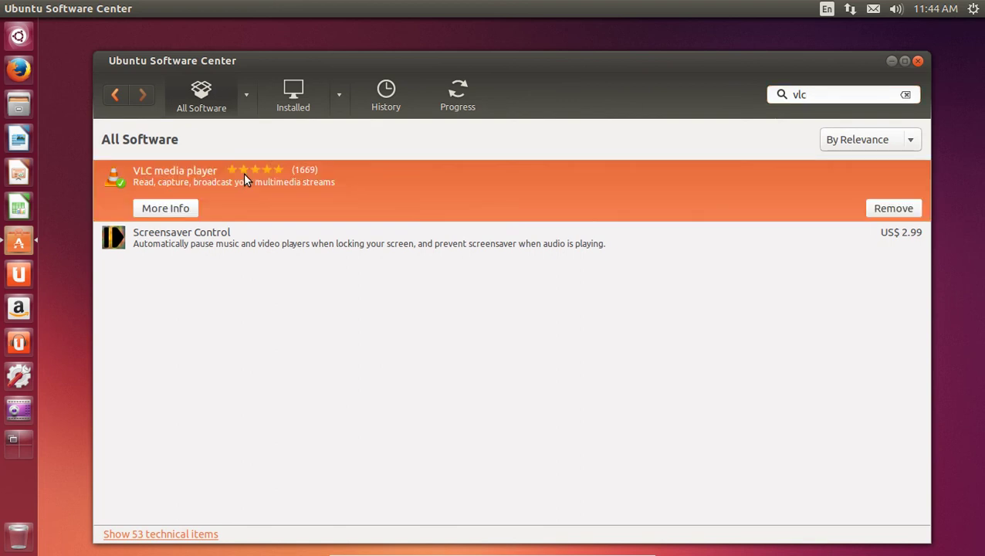
Step: Replace the software search with "unity tweak" and select Unity Tweak Tool in the results
left_click(822, 96)
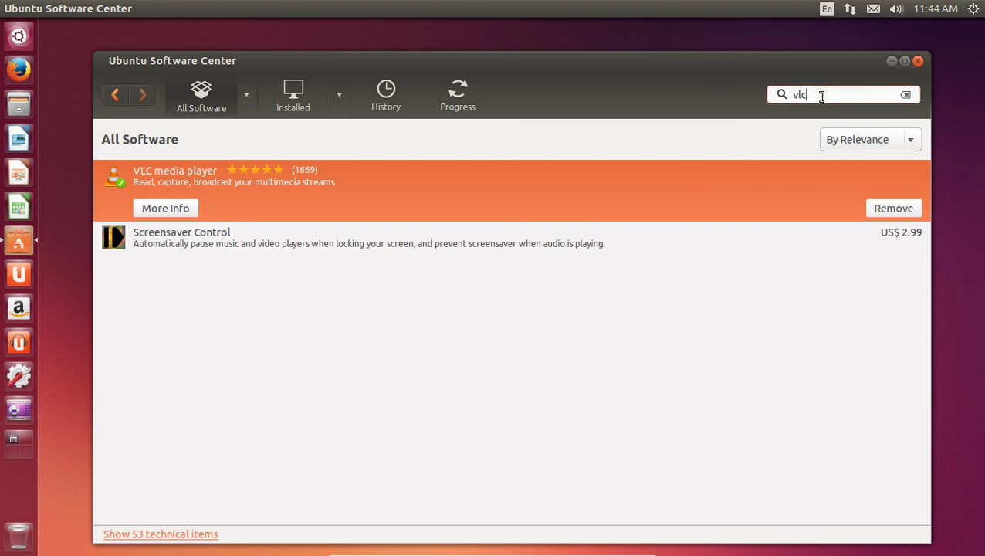
key("BackSpace")
key("BackSpace")
key("BackSpace")
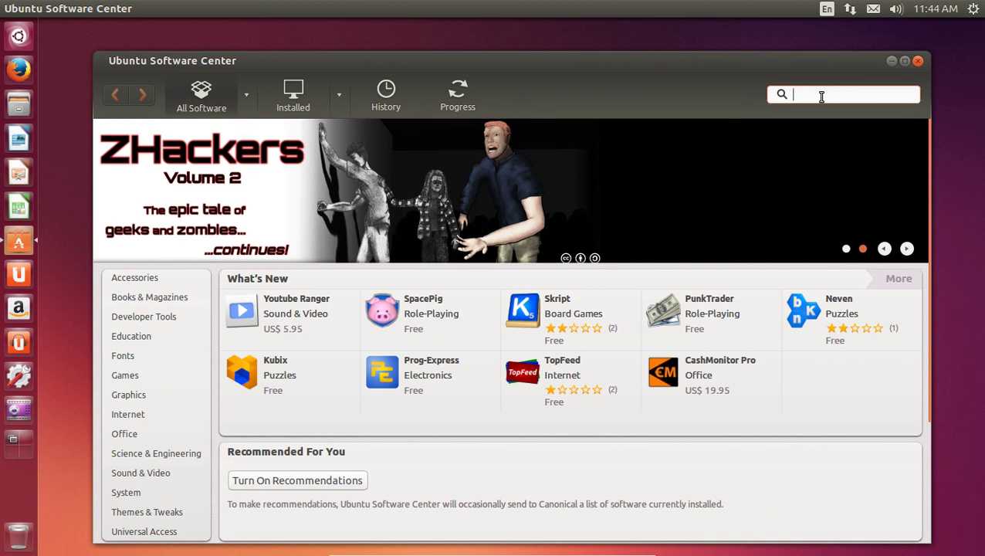
type("uni")
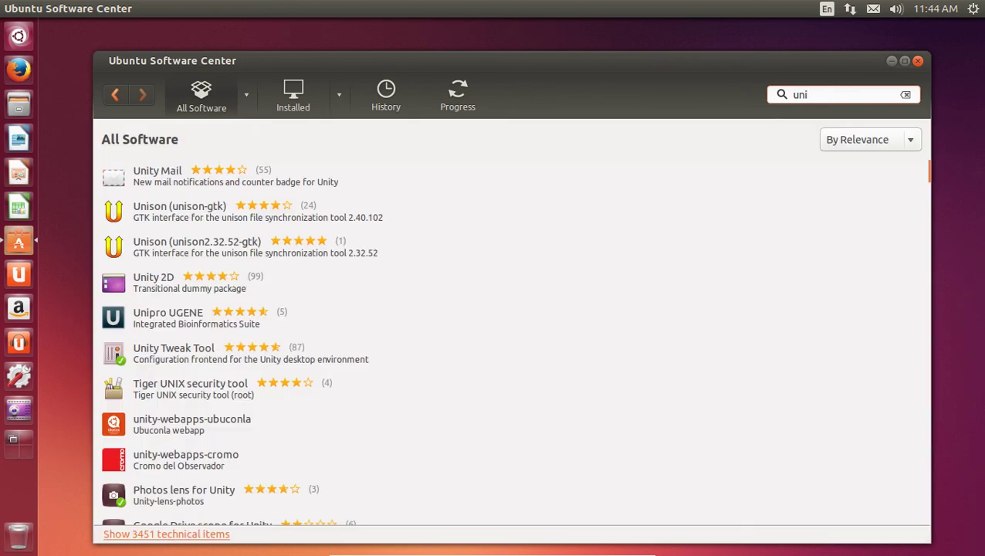
type("ty")
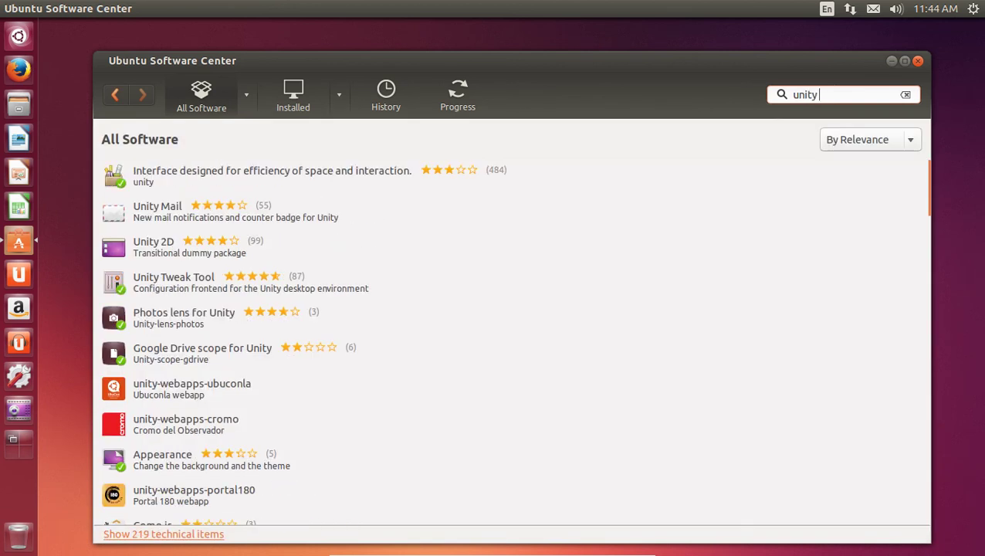
type(" tweak")
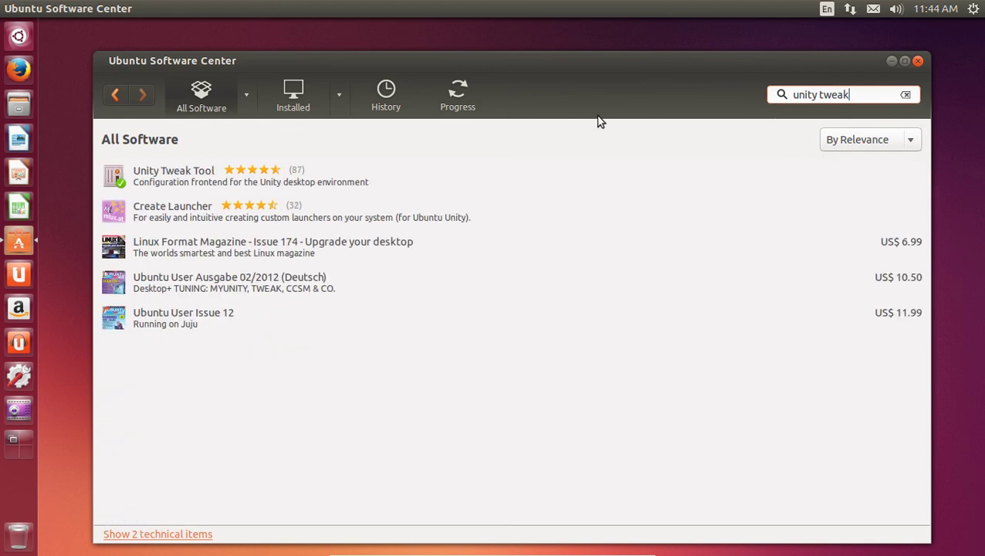
left_click(199, 175)
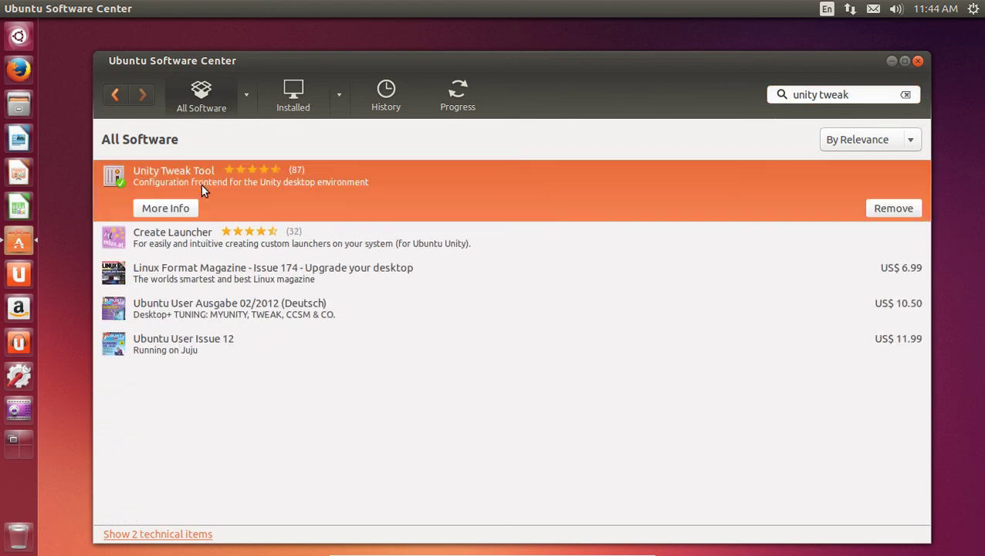
Step: Review the detailed information page of Unity Tweak Tool and close Ubuntu Software Center
left_click(165, 210)
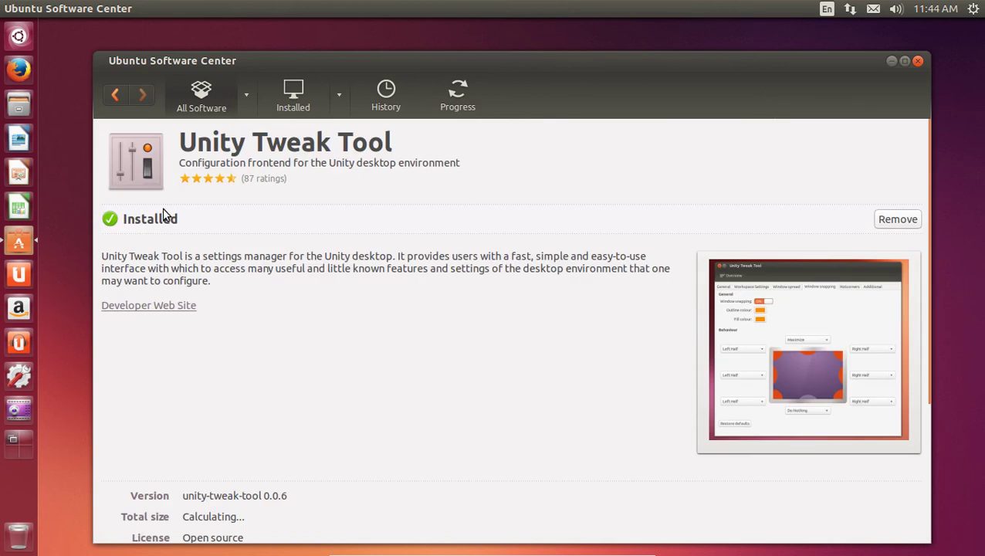
scroll(558, 396, "down", 3)
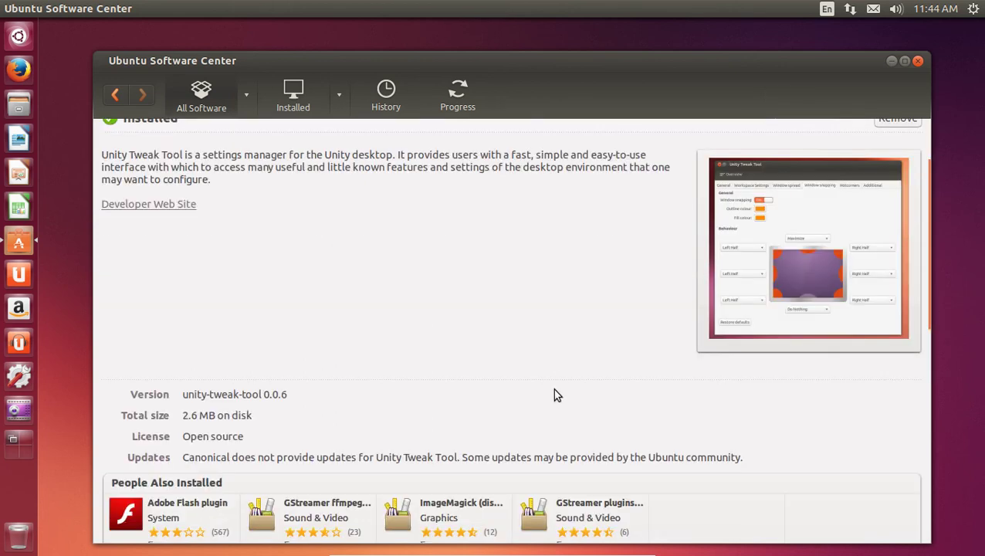
scroll(553, 395, "up", 3)
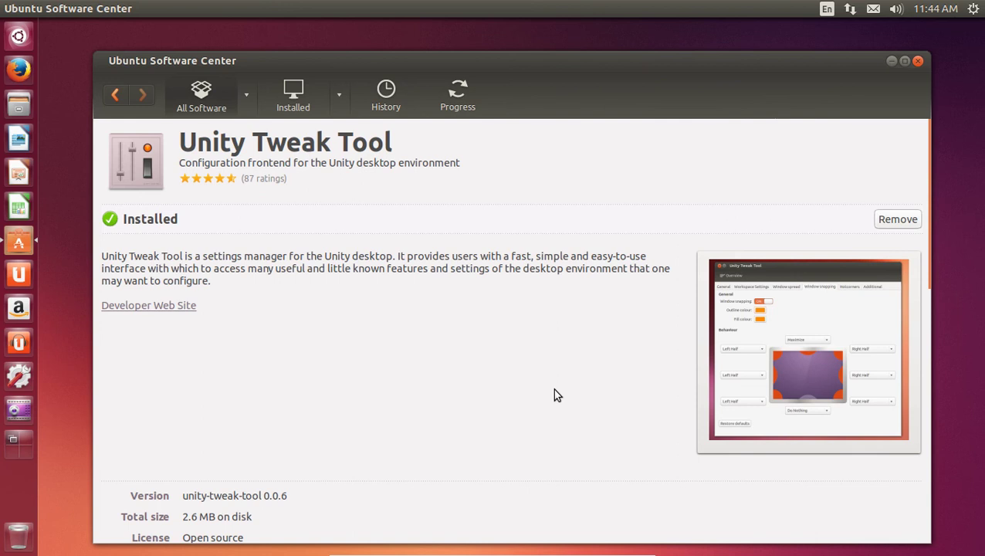
left_click(918, 61)
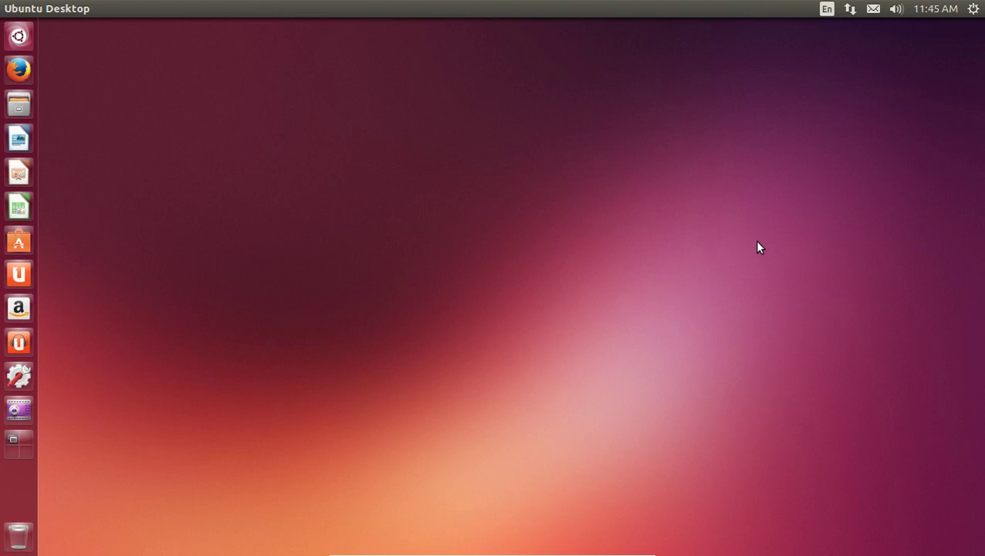
Step: Try to find Unity Tweak Tool by searching the Dash's home lens for "unity tweak"
left_click(18, 36)
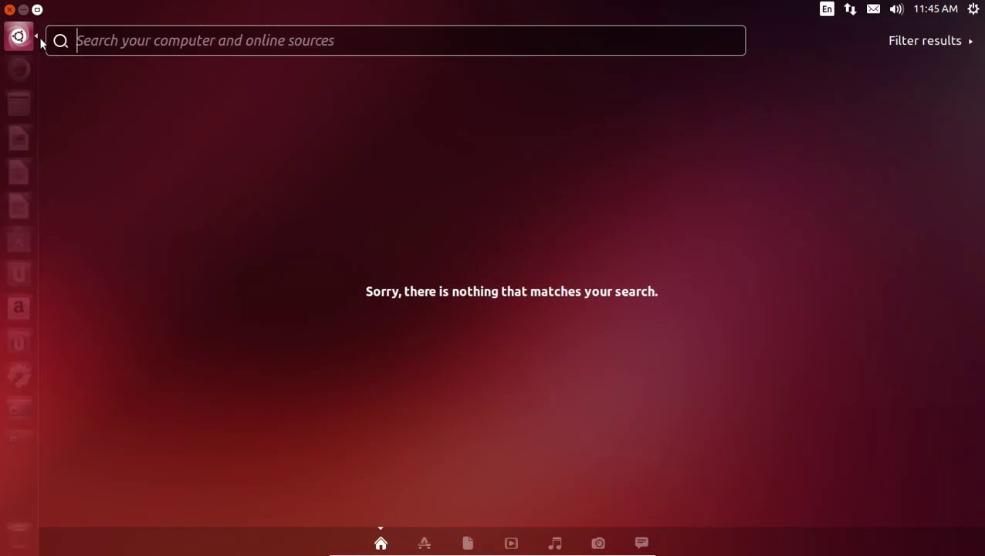
type("unity tweak")
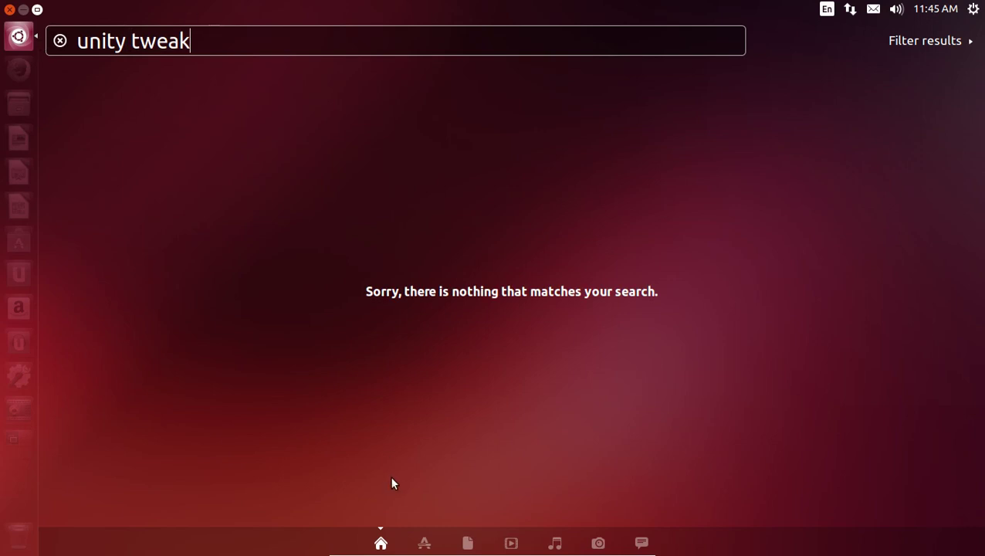
Step: Search the Dash's applications lens for "unity twe", open Unity Tweak Tool, and move its window toward the middle of the desktop
left_click(423, 545)
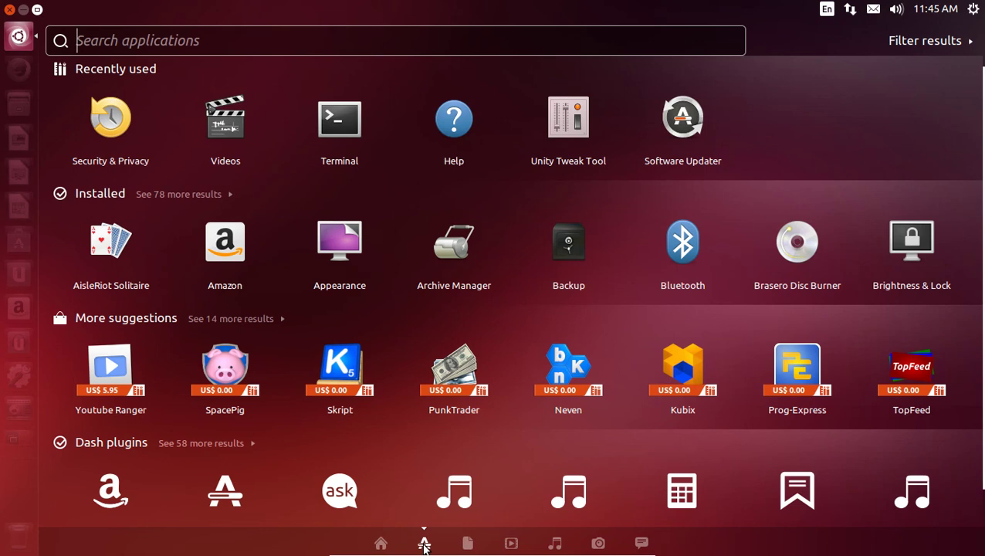
left_click(221, 37)
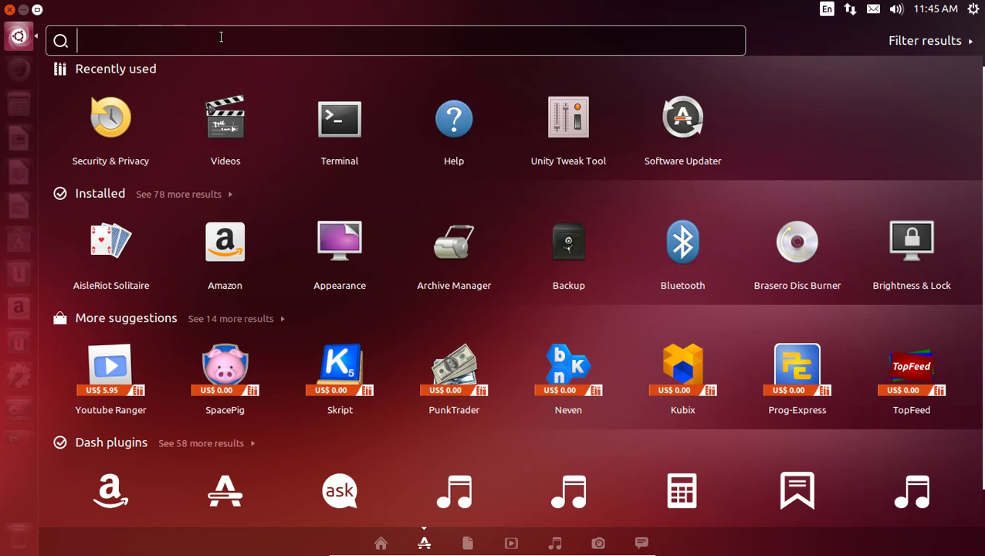
type("unity ")
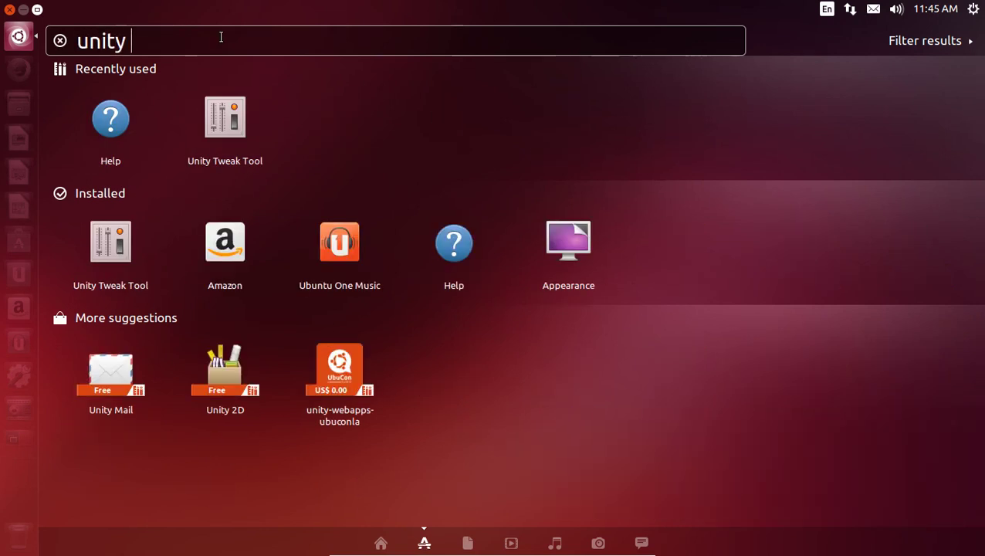
type("twe")
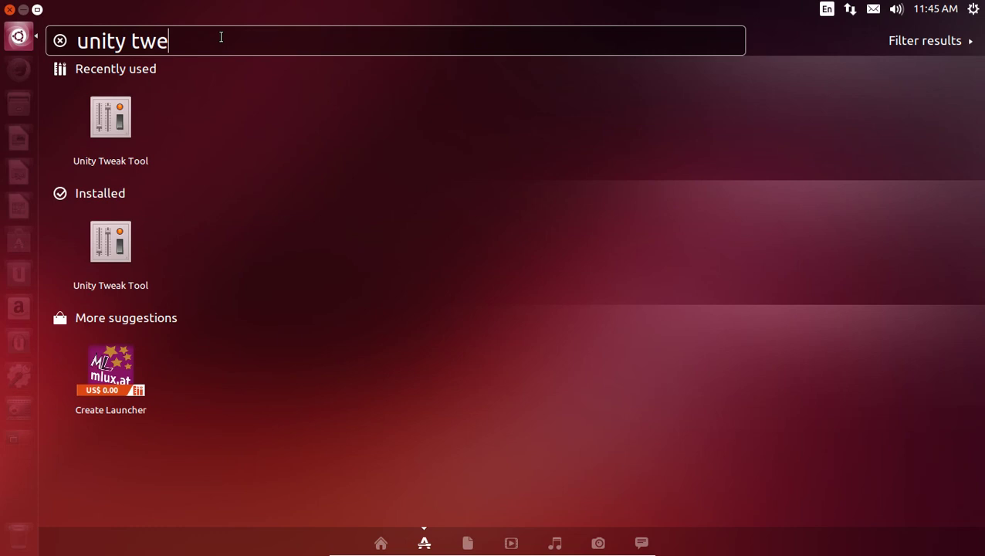
left_click(109, 118)
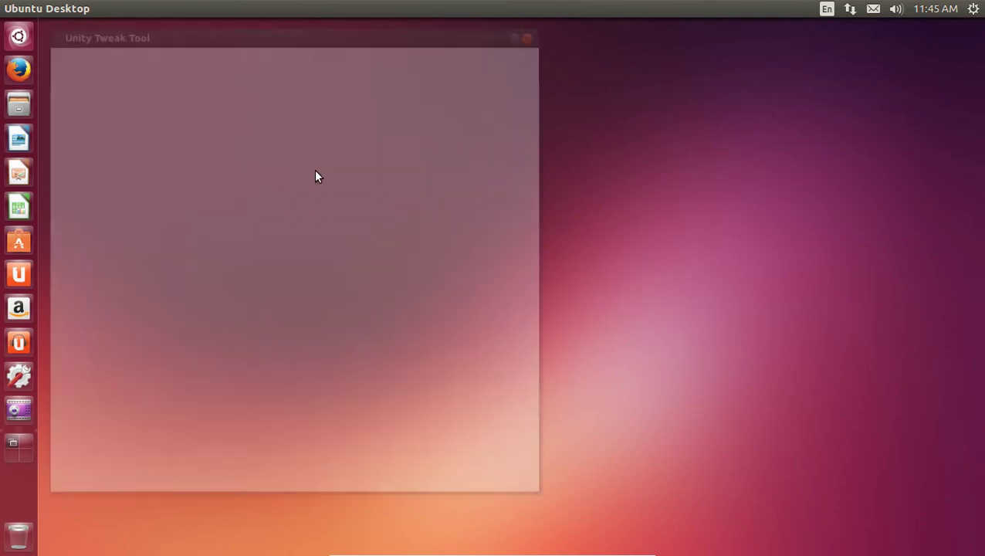
left_click_drag(288, 35, 457, 52)
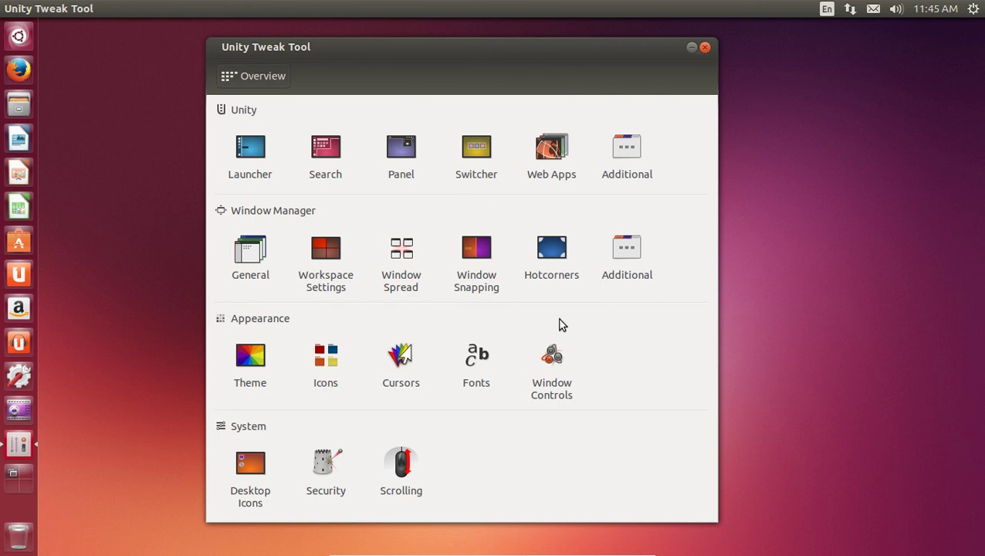
Step: Open the window controls settings and switch the button alignment between left and right, ending with Right
left_click(553, 354)
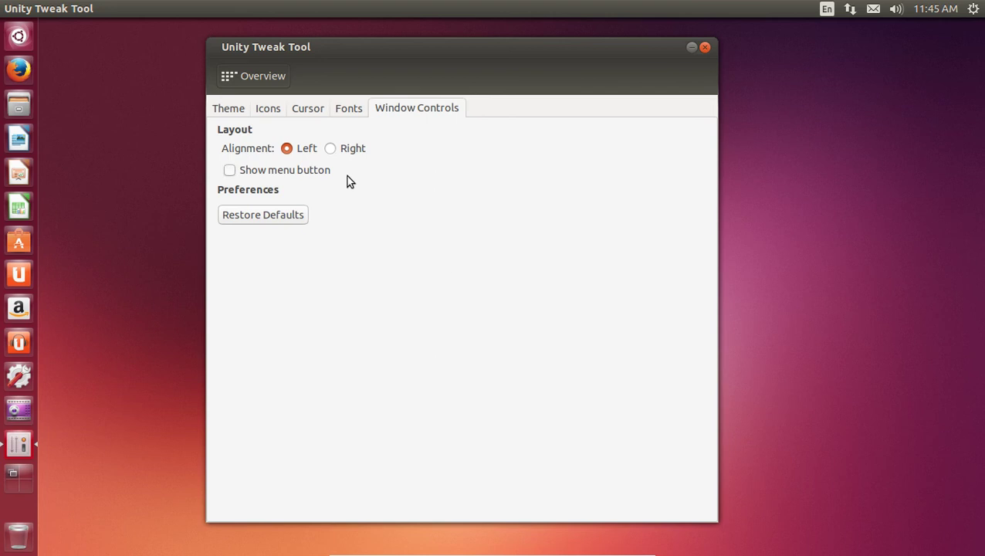
left_click(329, 149)
left_click(287, 150)
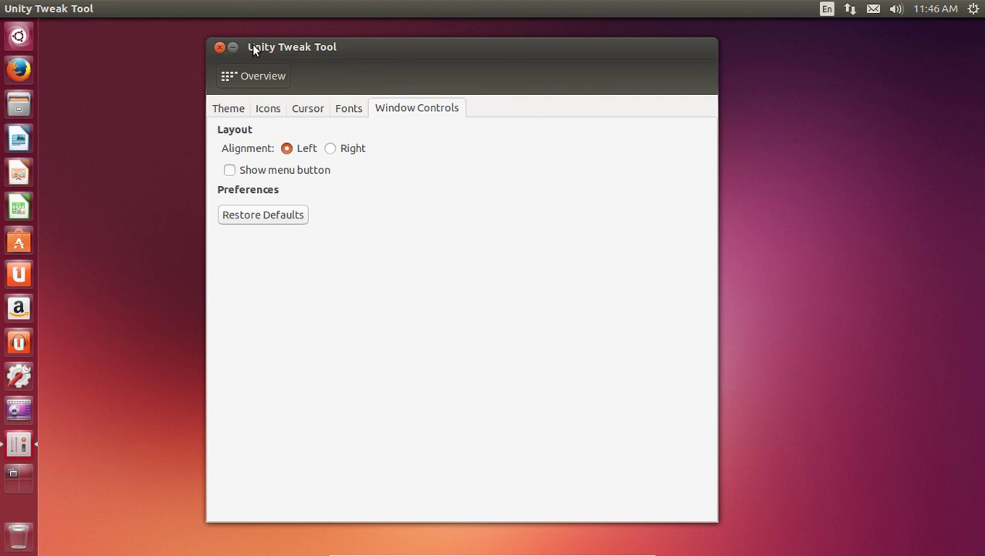
left_click(327, 150)
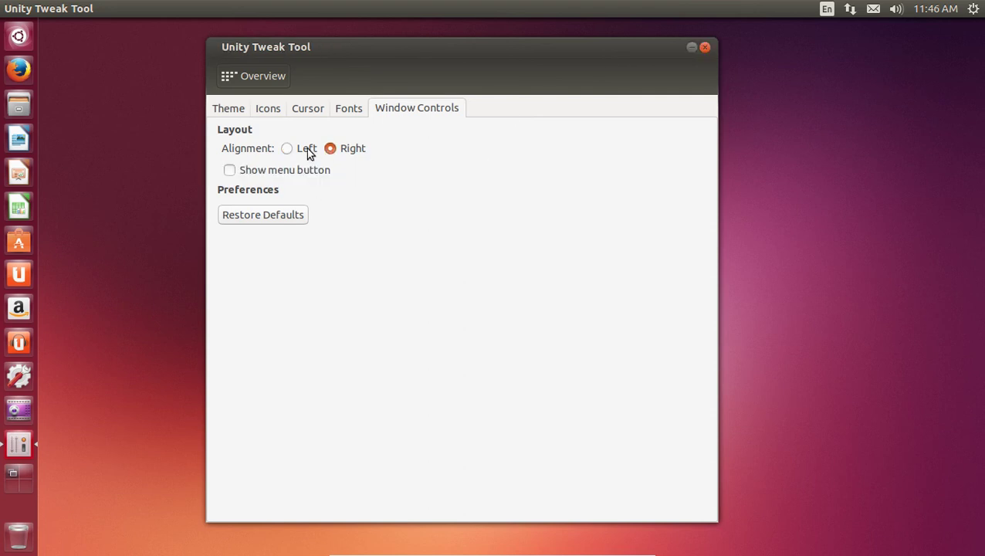
left_click(286, 149)
left_click(330, 150)
Step: Enable the menu button for window title bars, try it out, and close Unity Tweak Tool from its overview
left_click(230, 171)
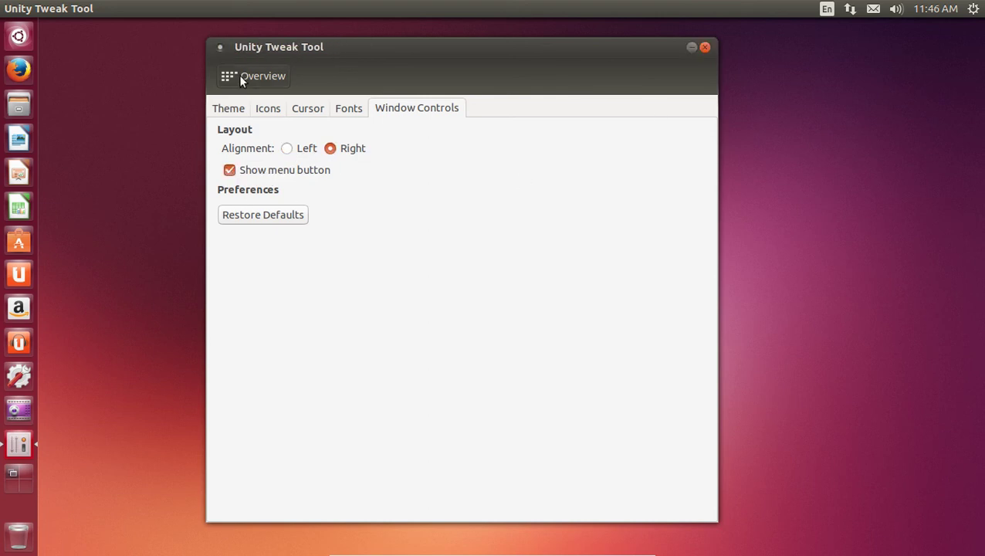
left_click(222, 47)
left_click(222, 48)
left_click(245, 78)
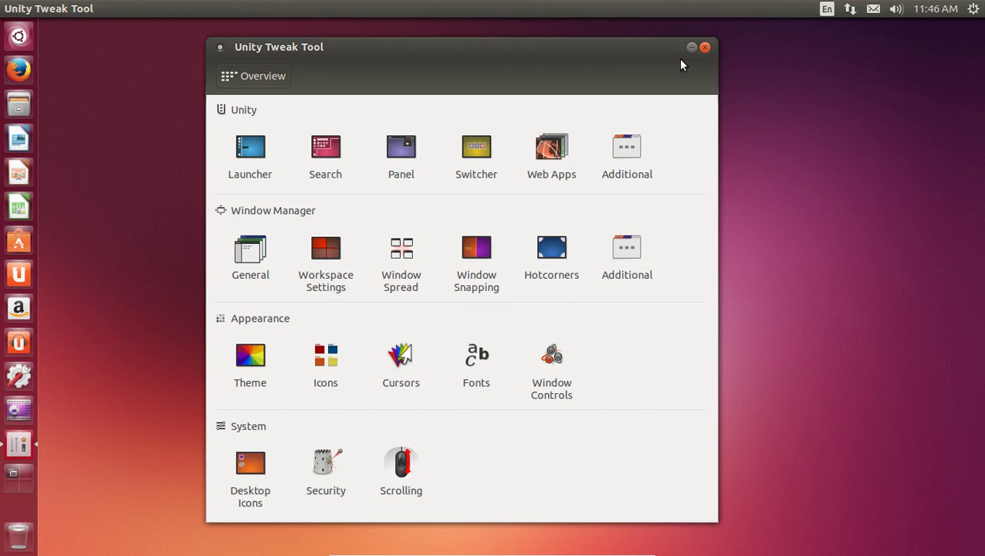
left_click(704, 48)
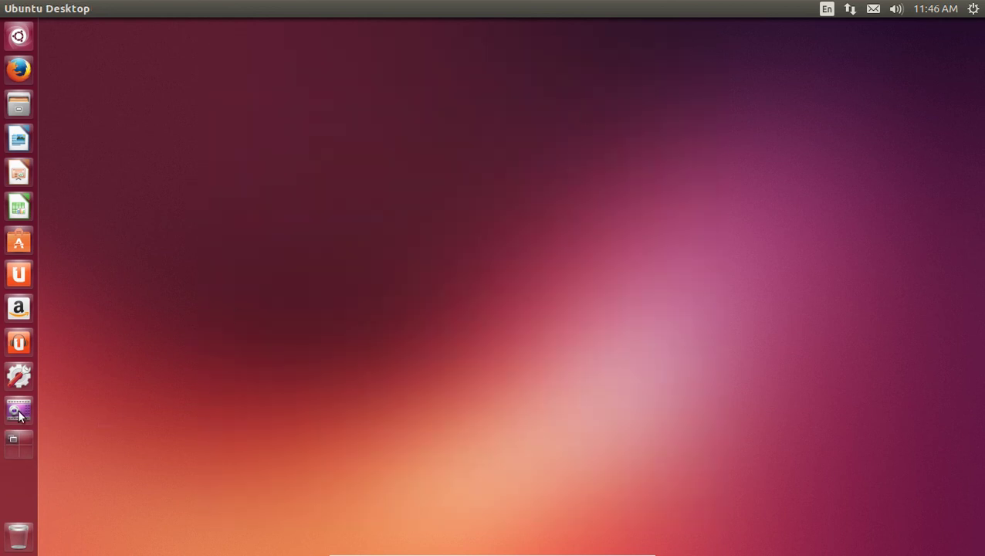
Step: Move the Kazam icon up the launcher to just below Firefox, and unlock it from the launcher
left_click_drag(20, 415, 23, 110)
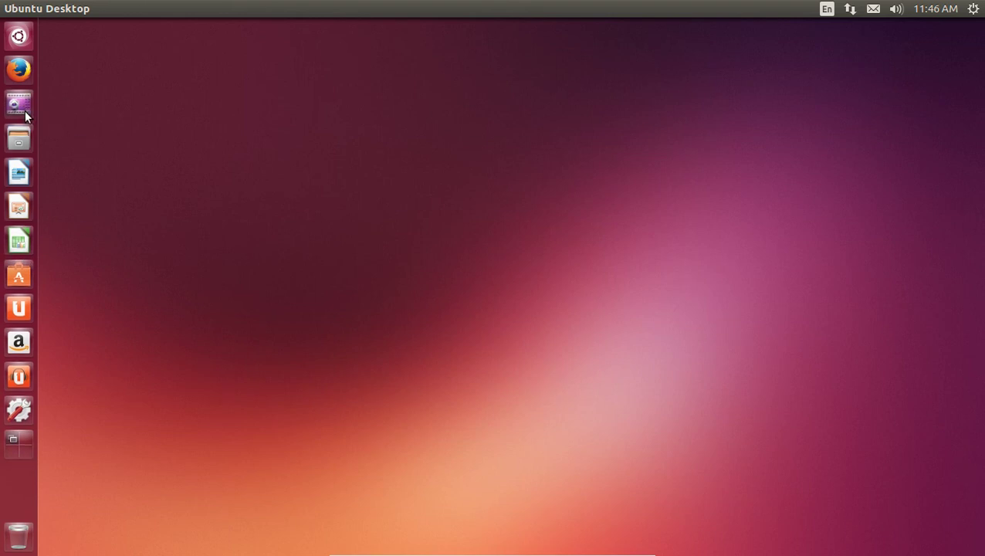
right_click(23, 111)
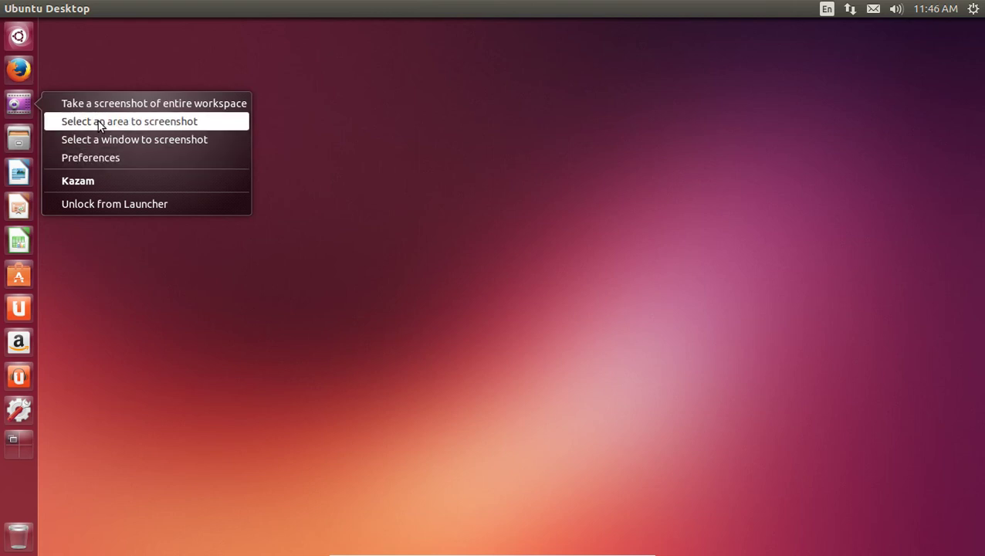
left_click(114, 202)
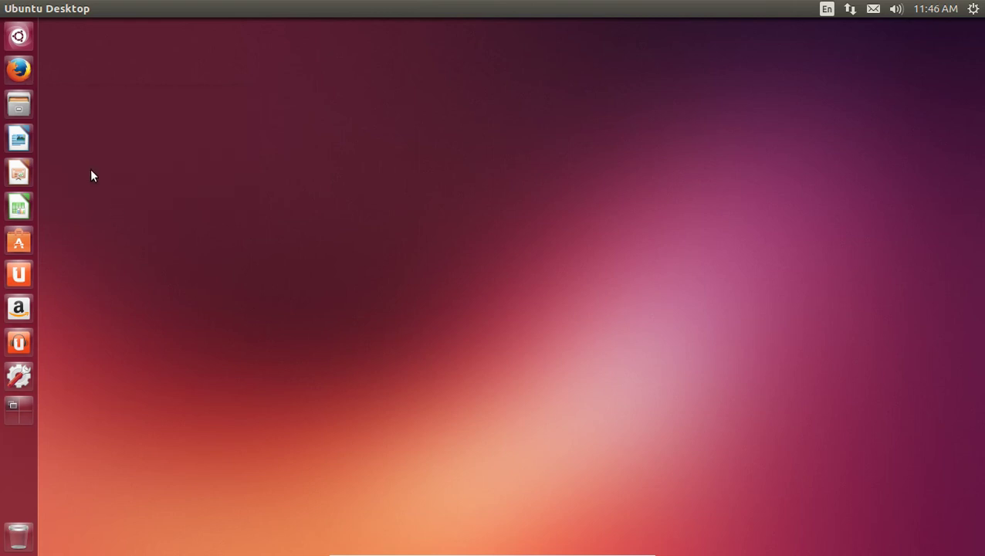
Step: Search Ubuntu Software Center for "bleachbit" and select BleachBit in the results
left_click(19, 244)
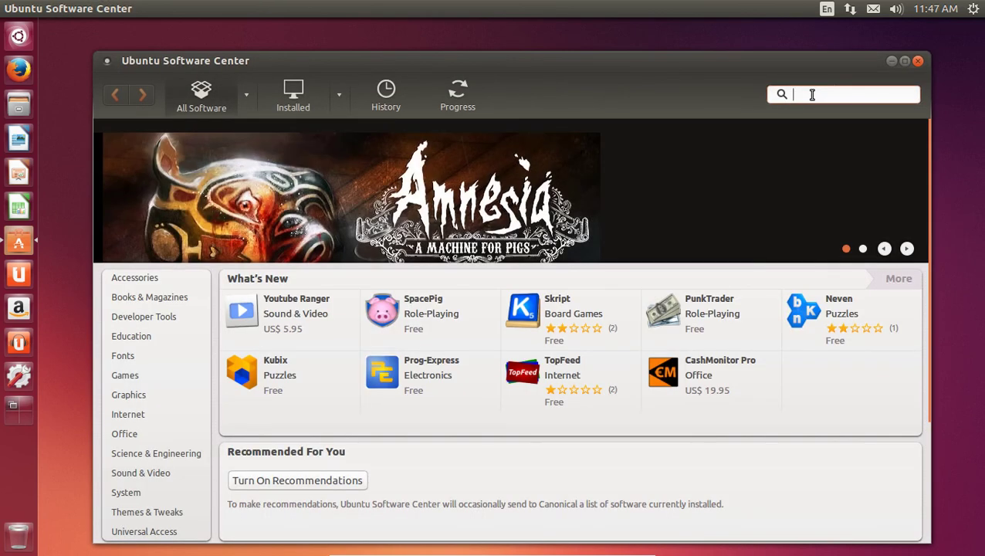
type("bleachbit")
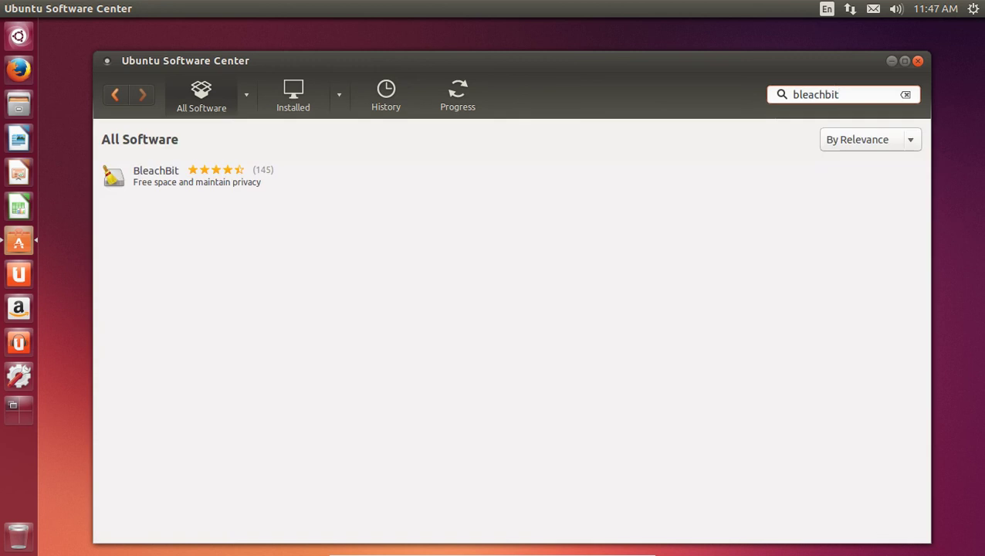
double_click(190, 169)
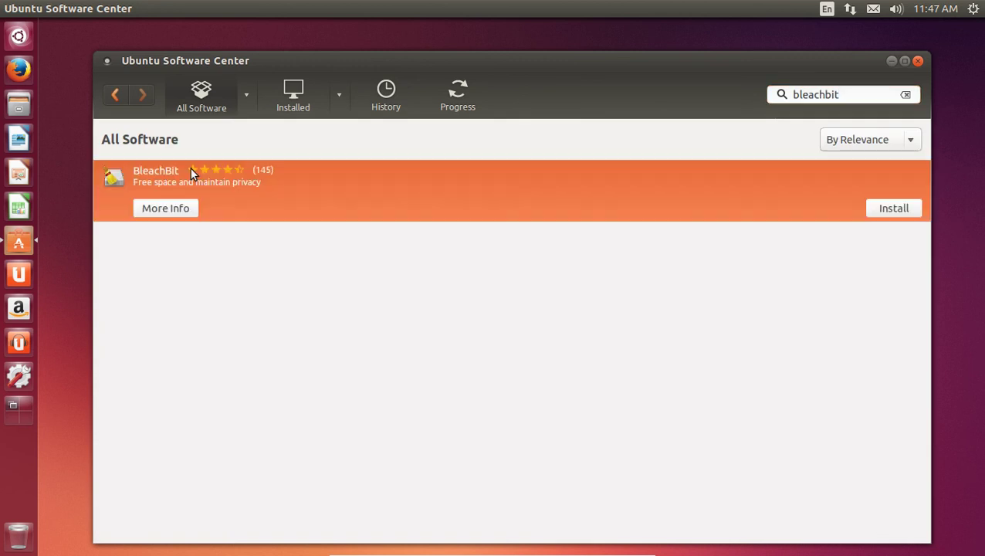
left_click(227, 184)
Step: Install BleachBit and authenticate the installation with the account password
left_click(896, 210)
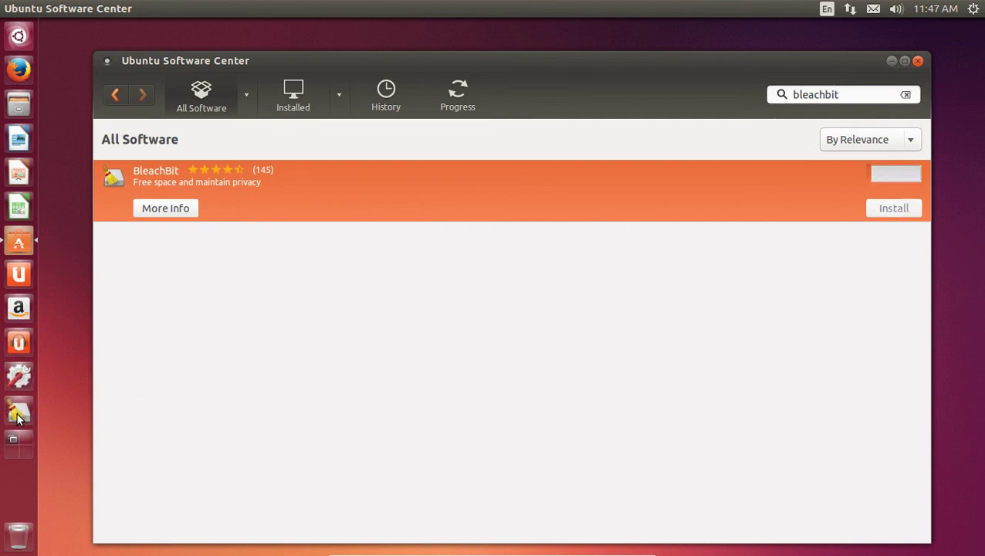
mouse_move(17, 416)
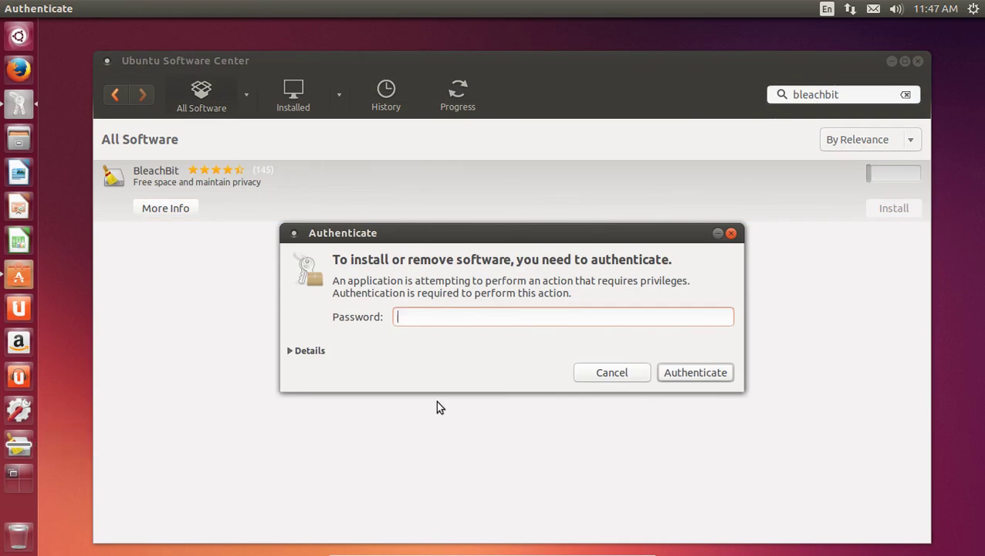
type("•••")
key("Return")
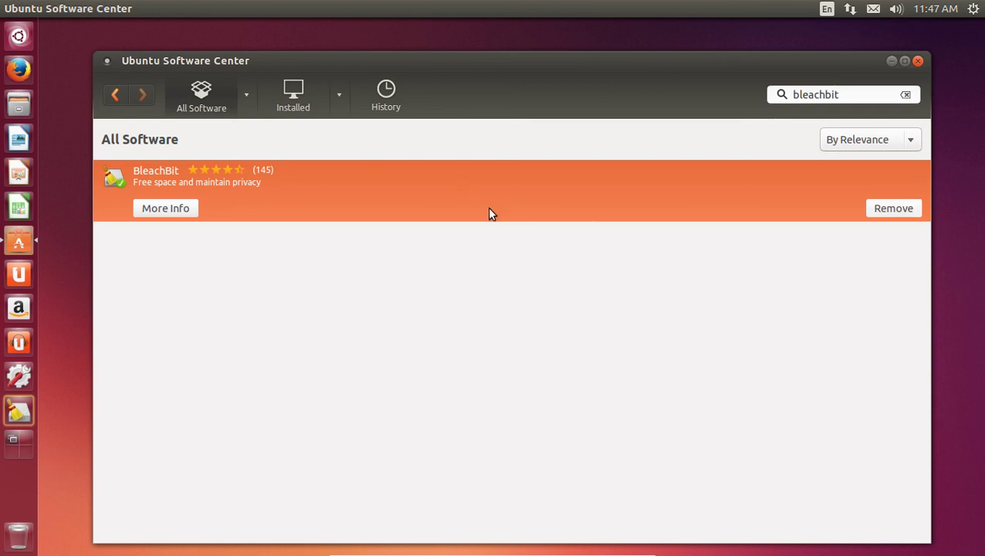
Step: Close Ubuntu Software Center, and launch BleachBit for a brief look at its window before closing it
left_click(917, 61)
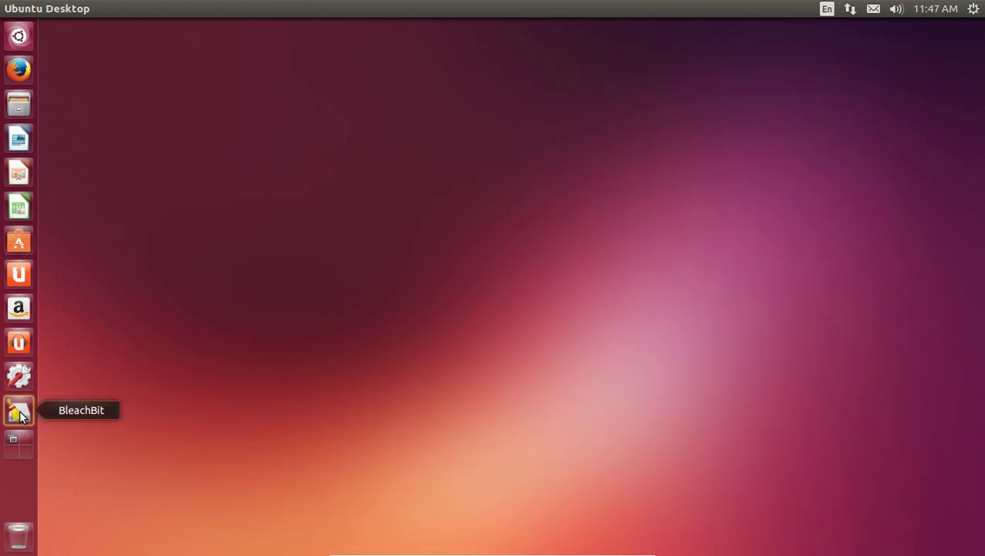
left_click(20, 414)
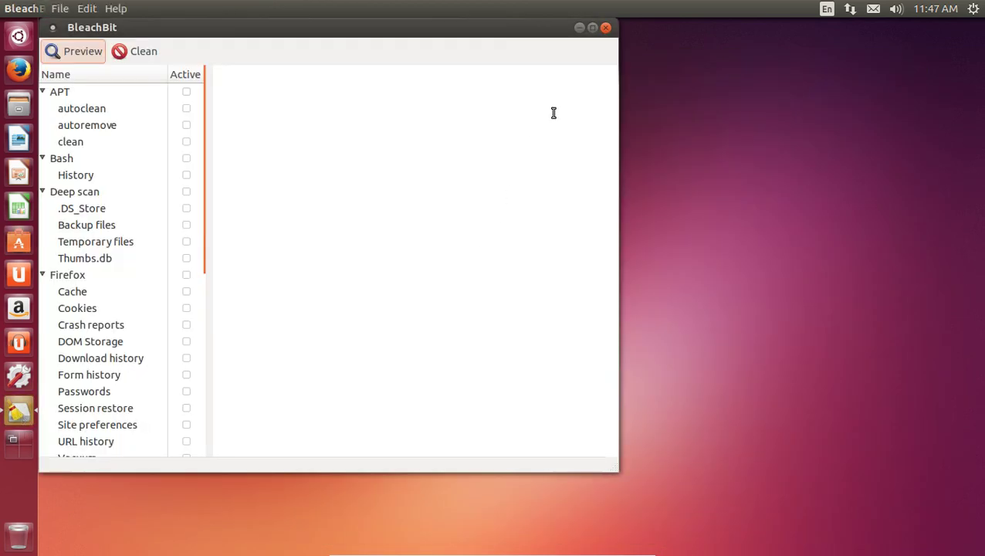
left_click(606, 28)
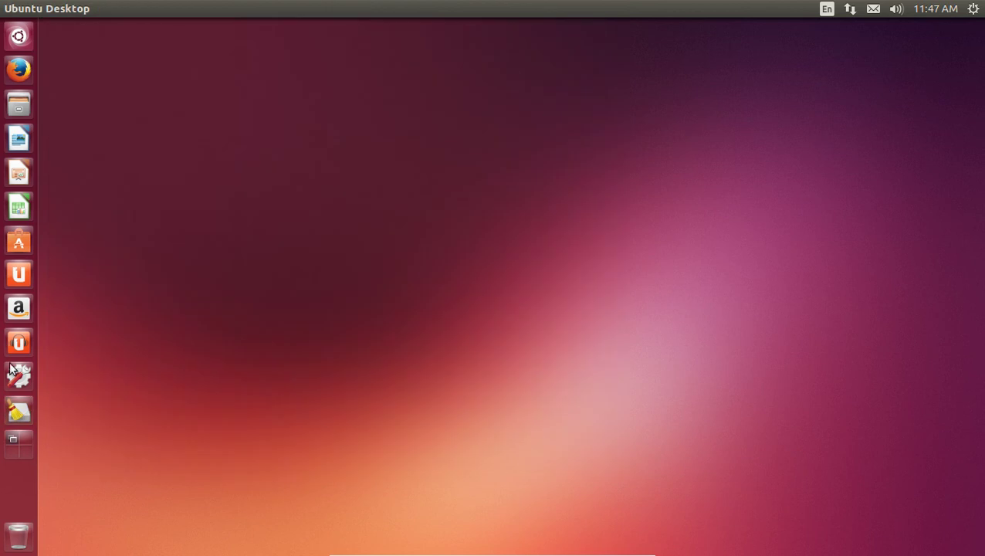
Step: Move the BleachBit icon up the launcher to just above Firefox, and unlock it from the launcher
left_click_drag(20, 414, 19, 71)
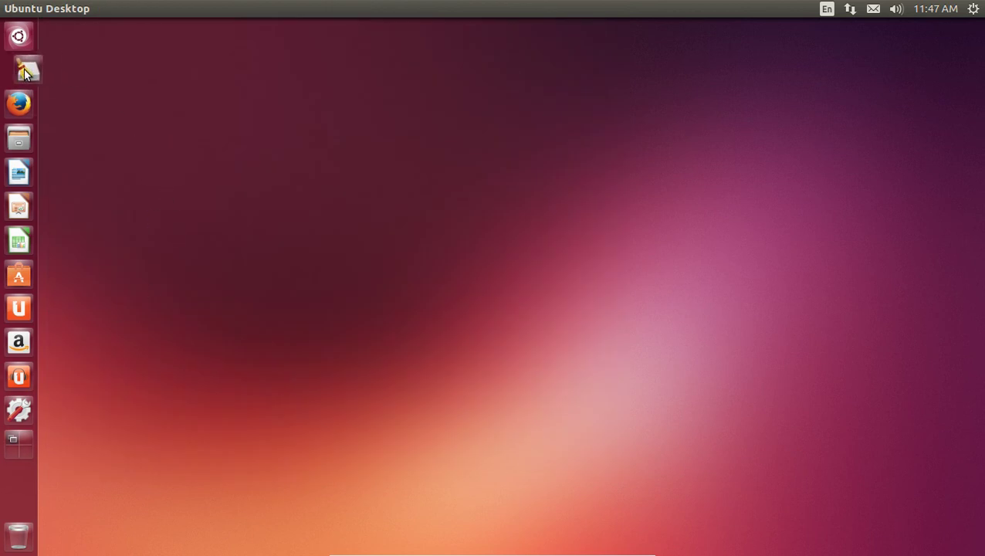
right_click(19, 73)
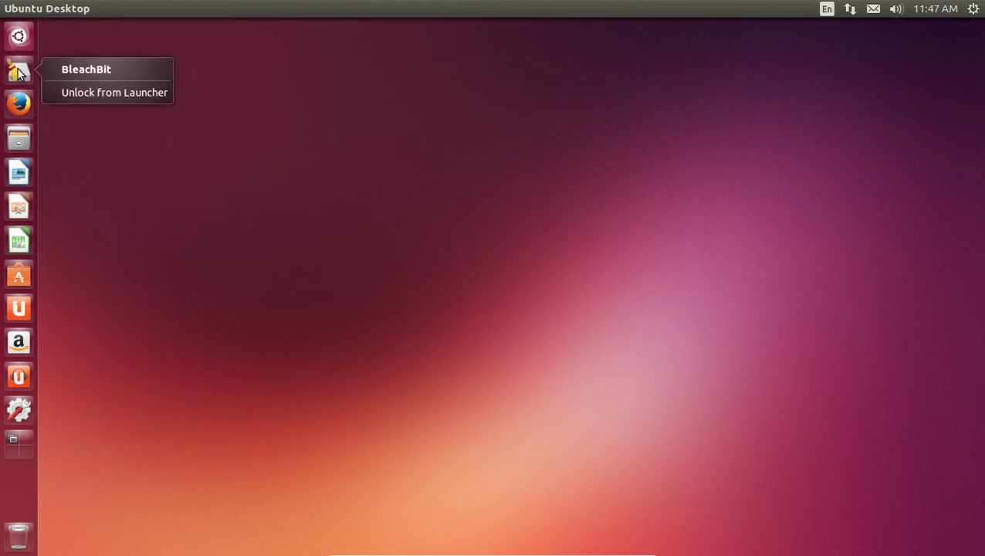
left_click(103, 93)
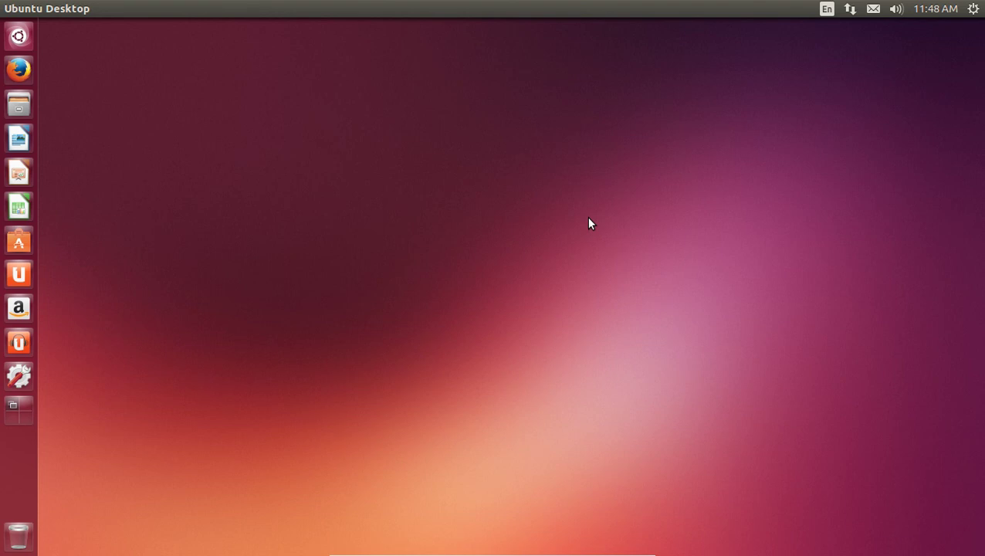
Step: Take the VirtualBox machine out of full-screen mode and switch the host desktop to the next workspace
key("ctrl+f")
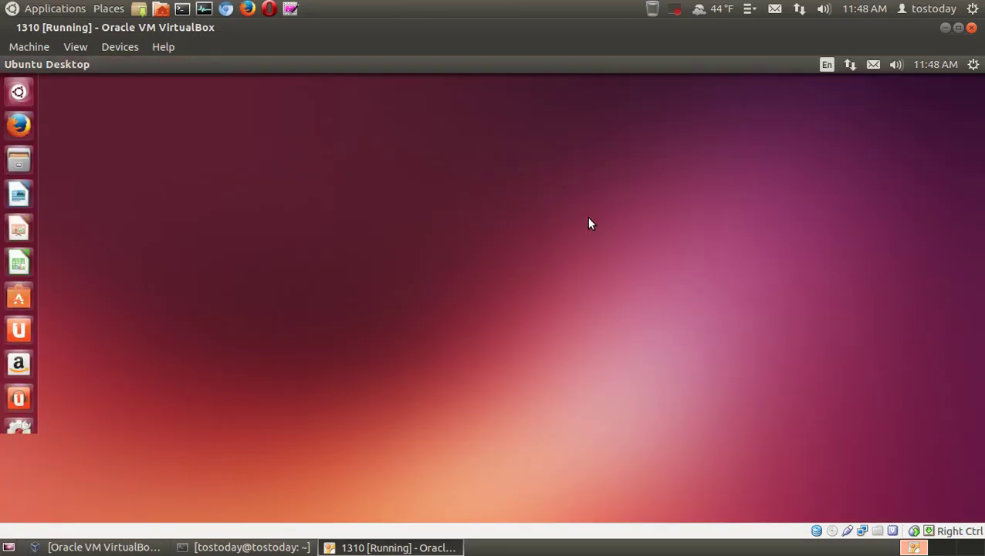
key("ctrl+alt+Right")
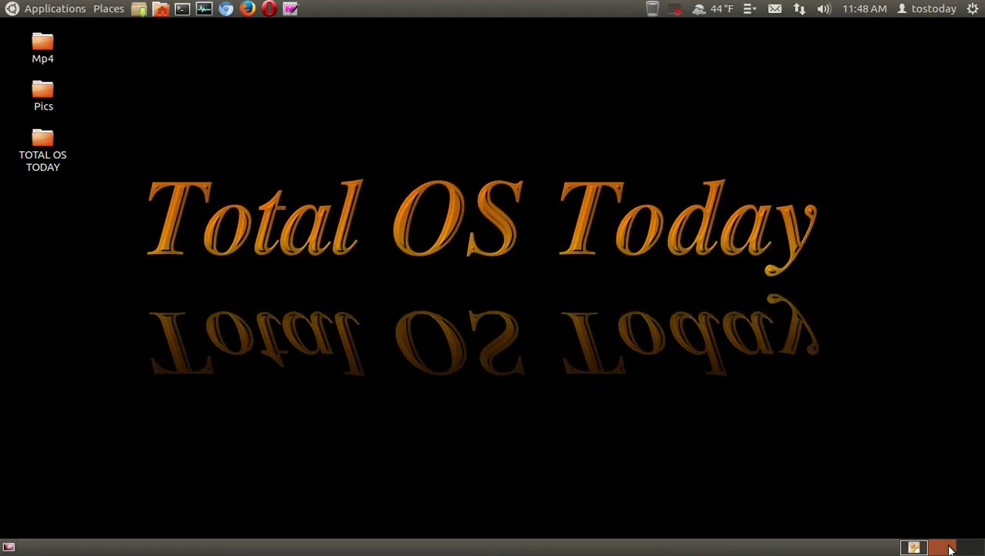